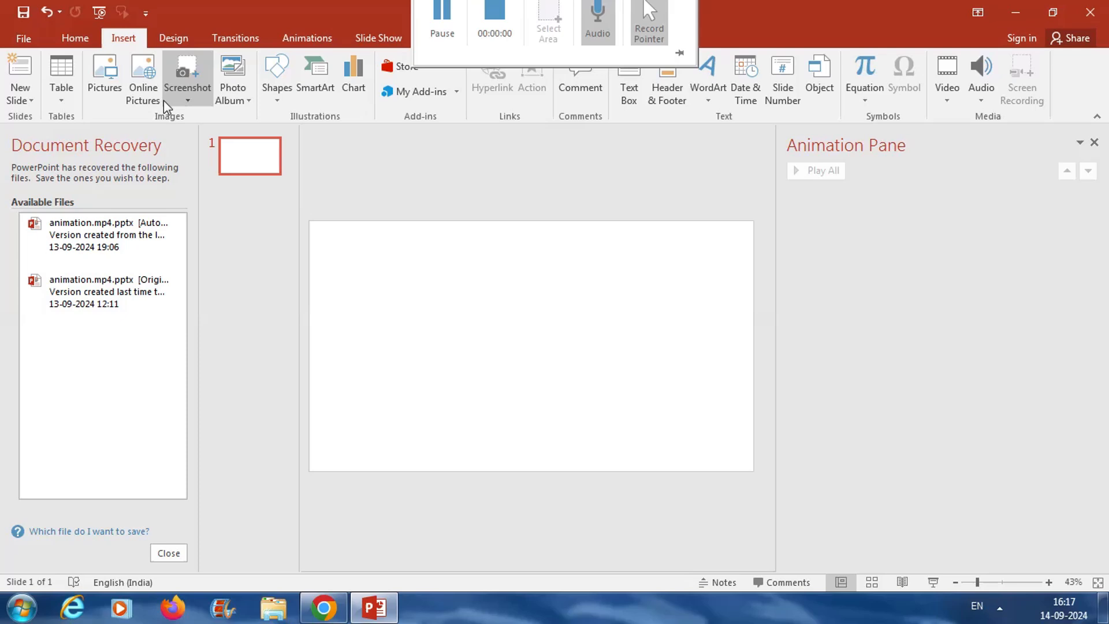
Step: Draw a rectangle across the slide's lower half and give it the light-blue shape style
left_click(275, 101)
left_click(323, 148)
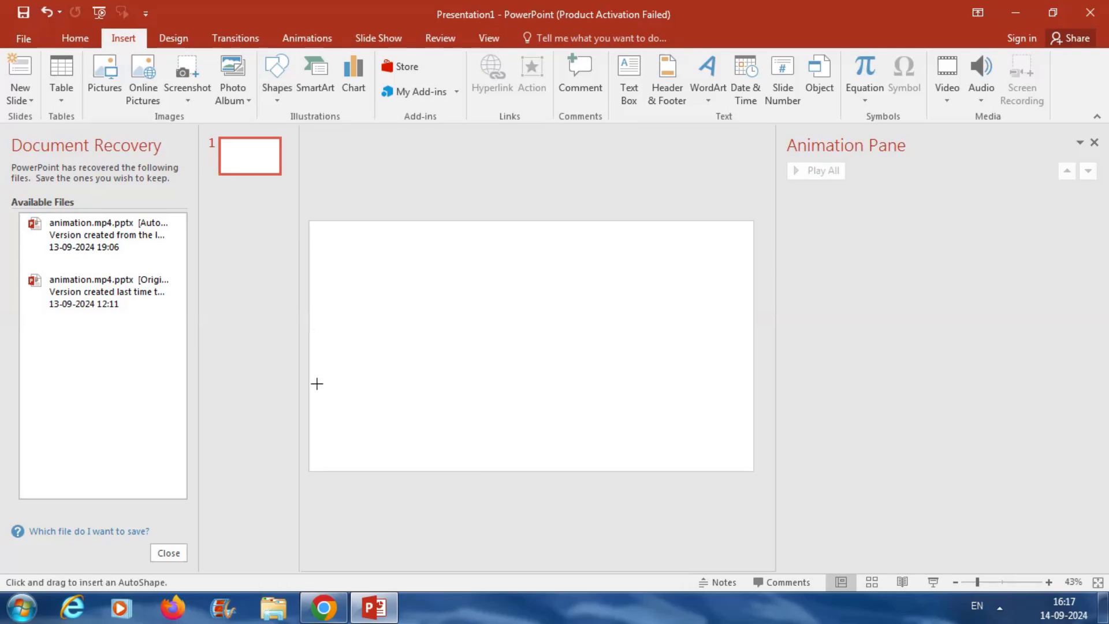
left_click_drag(308, 349, 754, 471)
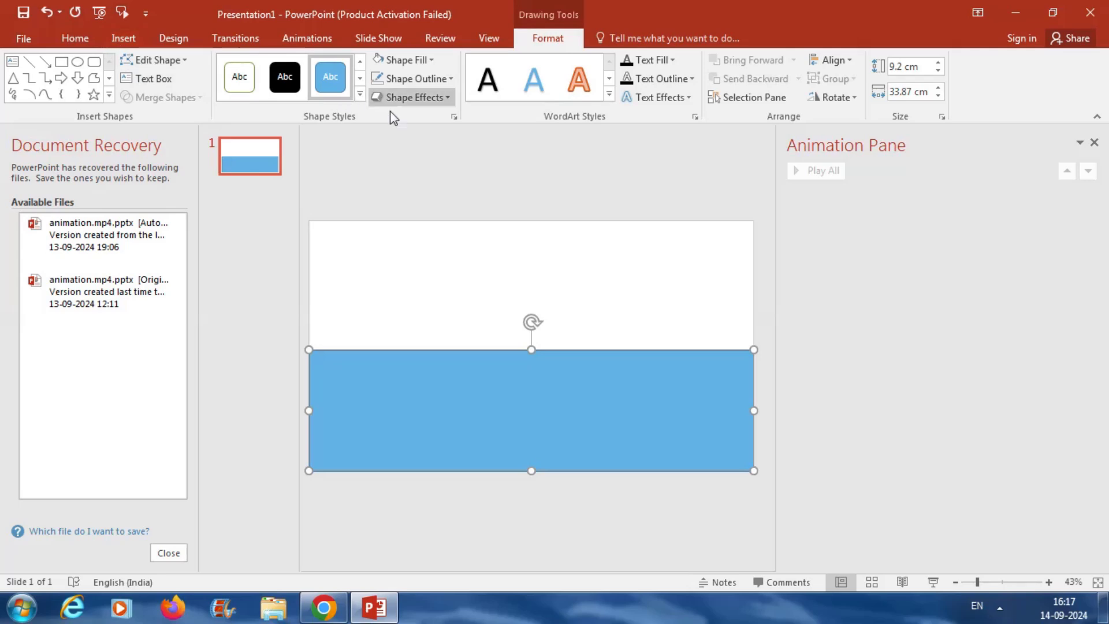
left_click(360, 95)
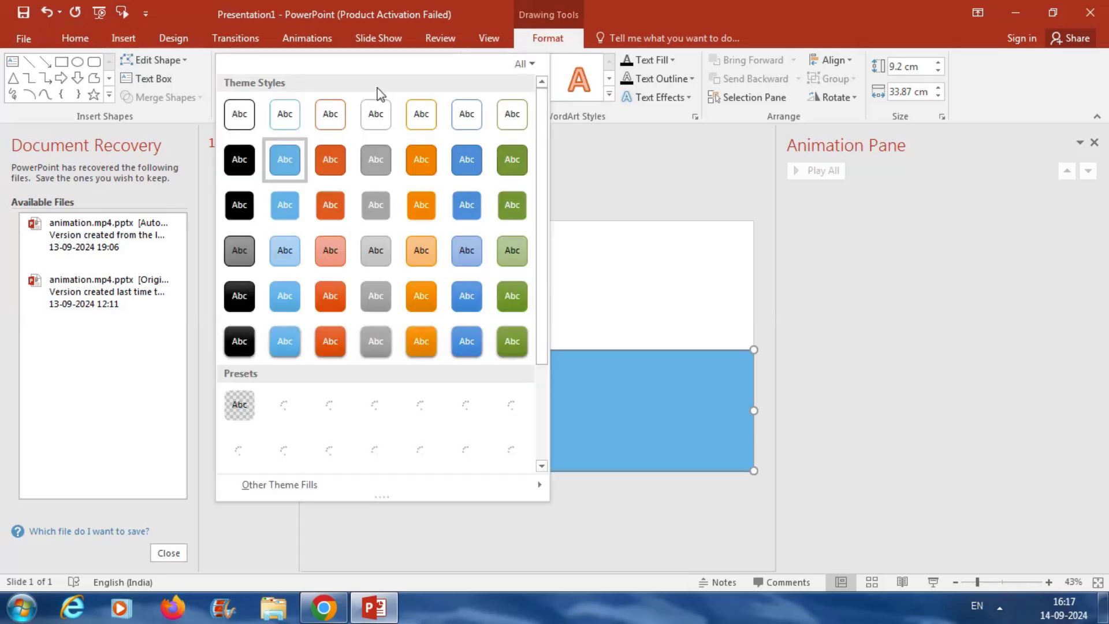
left_click(285, 205)
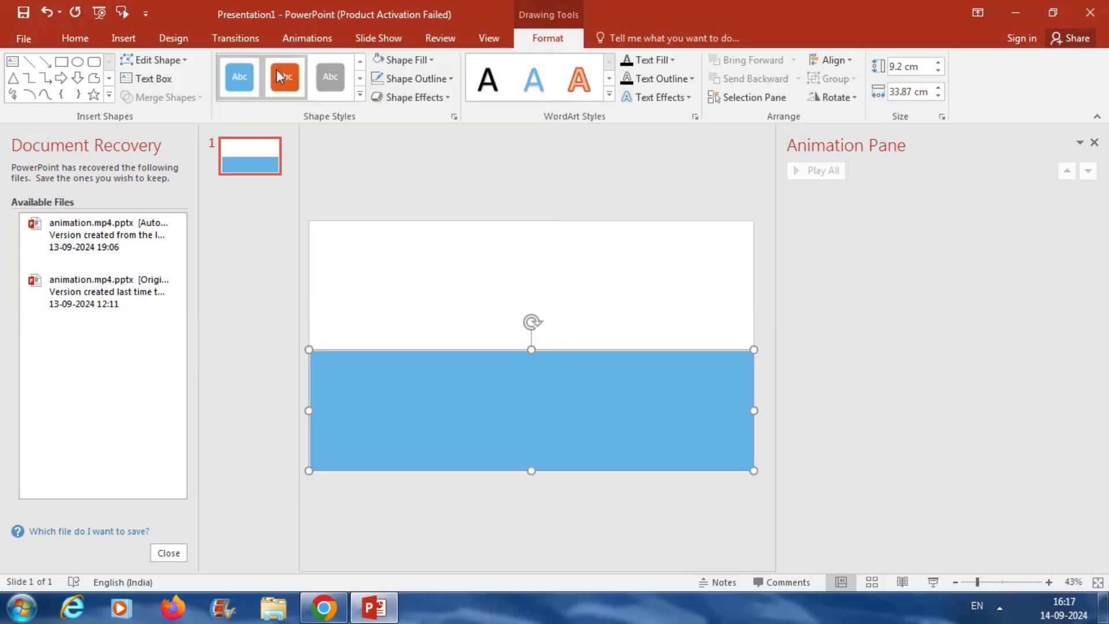
Step: Draw a thin rectangle strip on the left of the road and fill it white
left_click(124, 38)
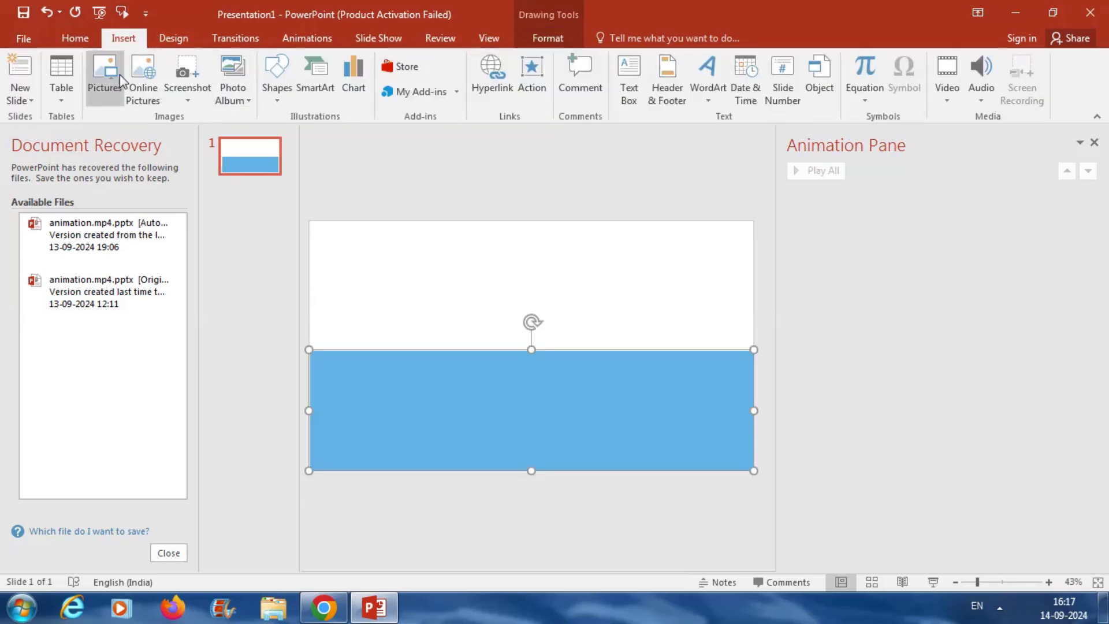
left_click(276, 91)
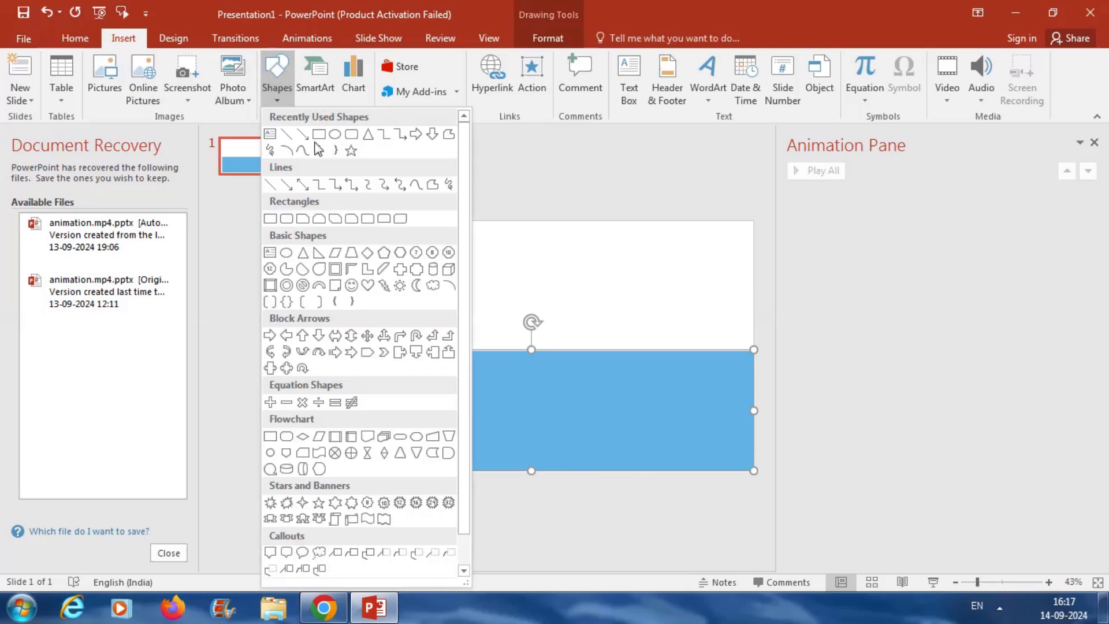
left_click(320, 130)
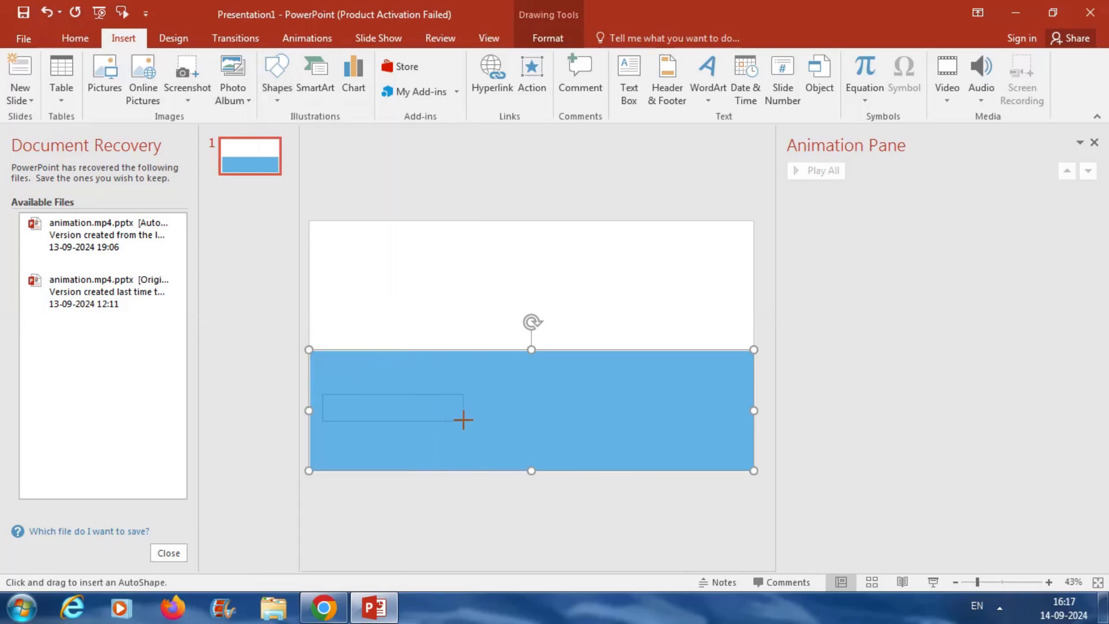
left_click_drag(464, 420, 467, 413)
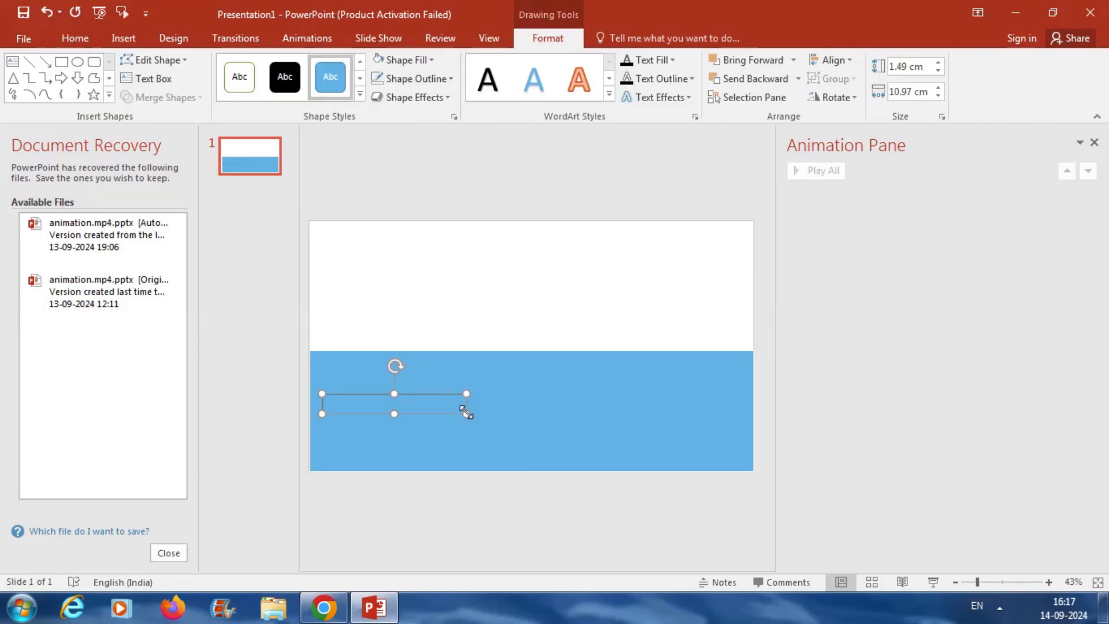
left_click(433, 61)
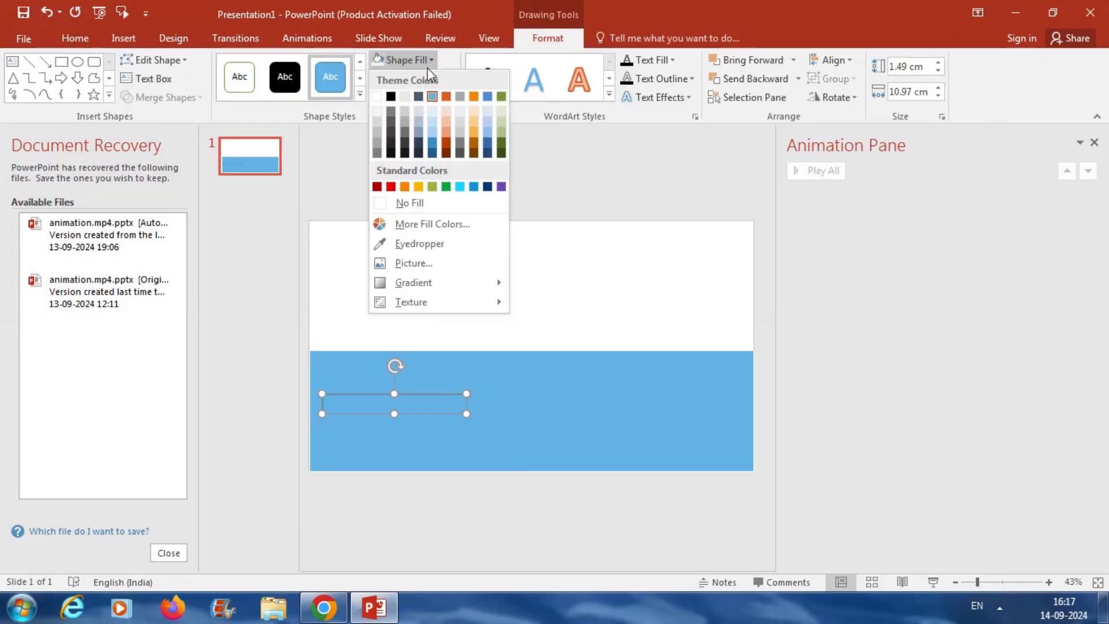
left_click(378, 95)
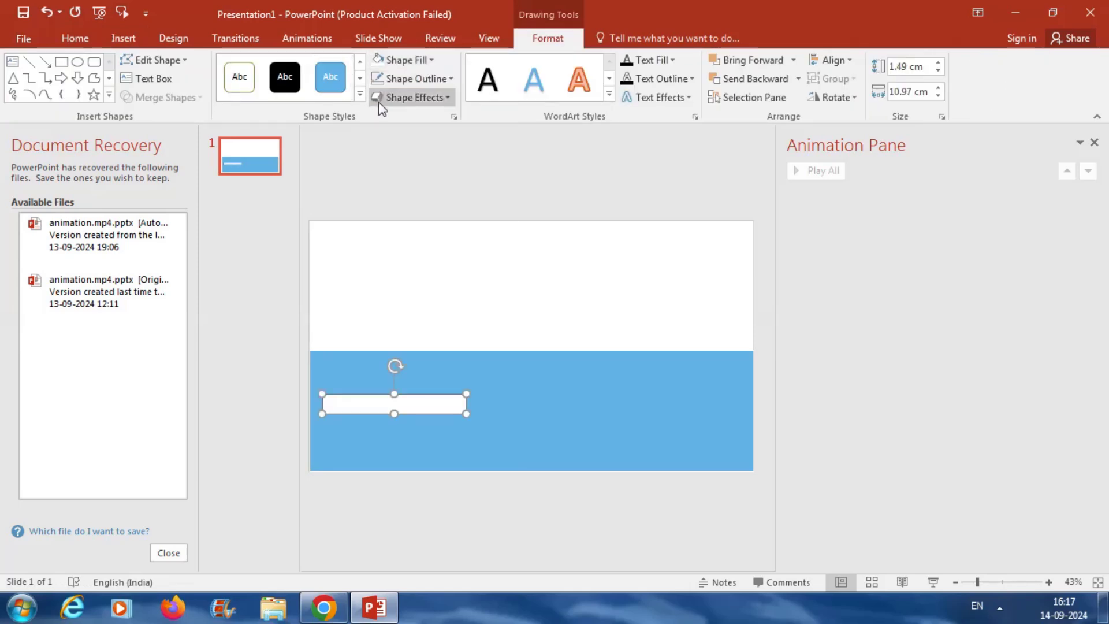
Step: Duplicate the white strip and place copies at the right end and middle of the road
key("ctrl+d")
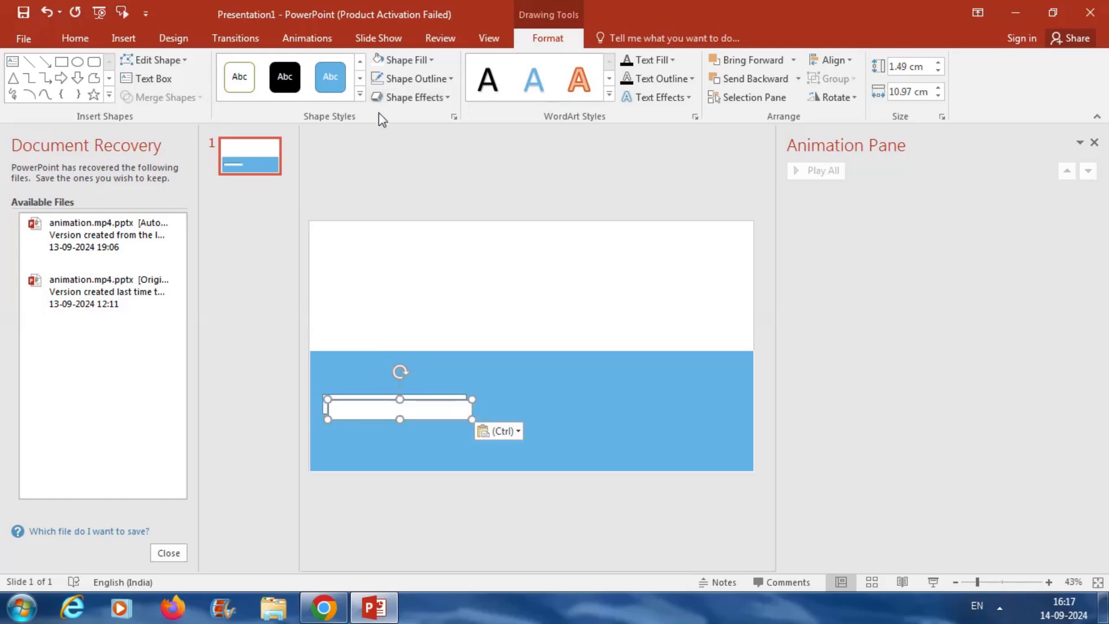
left_click_drag(391, 417, 672, 412)
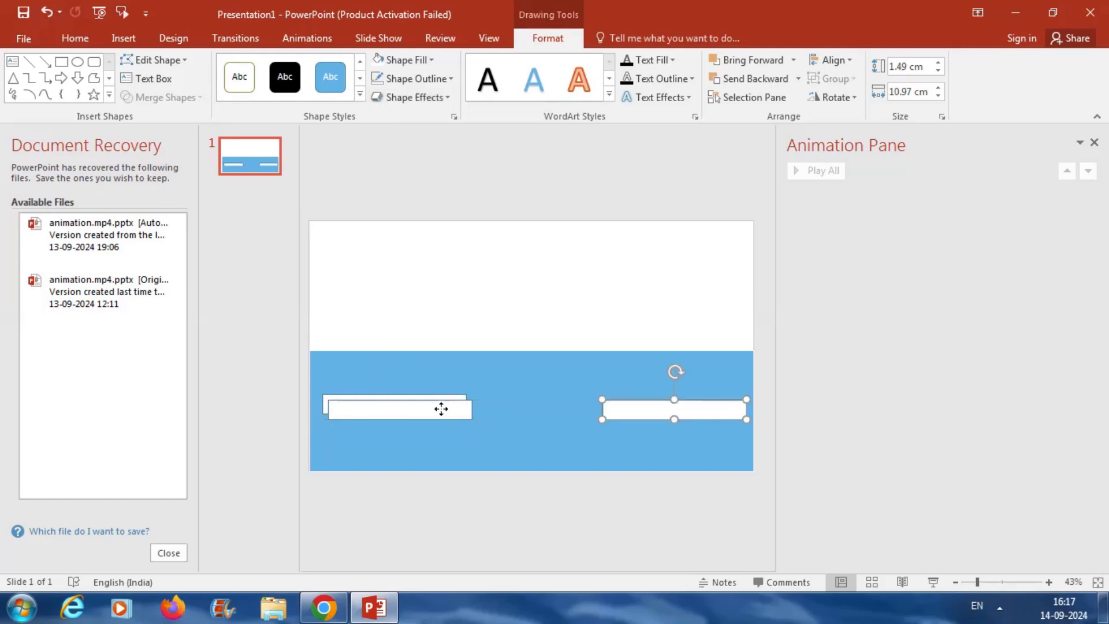
mouse_move(440, 409)
left_mouse_down()
mouse_move(568, 409)
mouse_move(397, 408)
left_mouse_up()
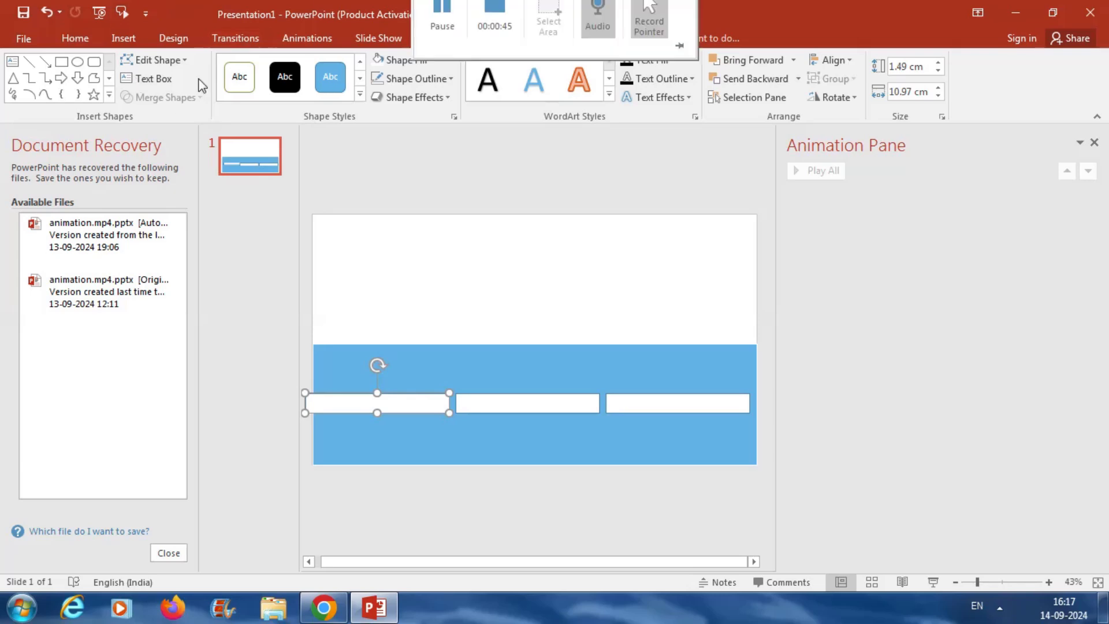
left_click(118, 37)
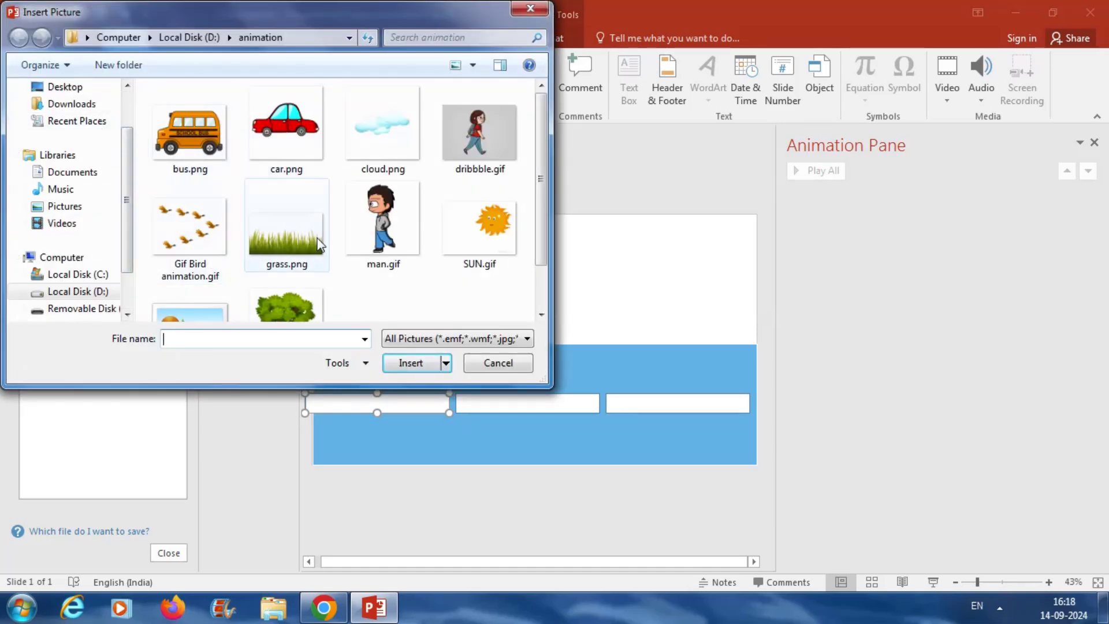
Step: Insert grass.png above the road and stretch it to the full 33.87 cm slide width
left_click(314, 259)
left_click(418, 368)
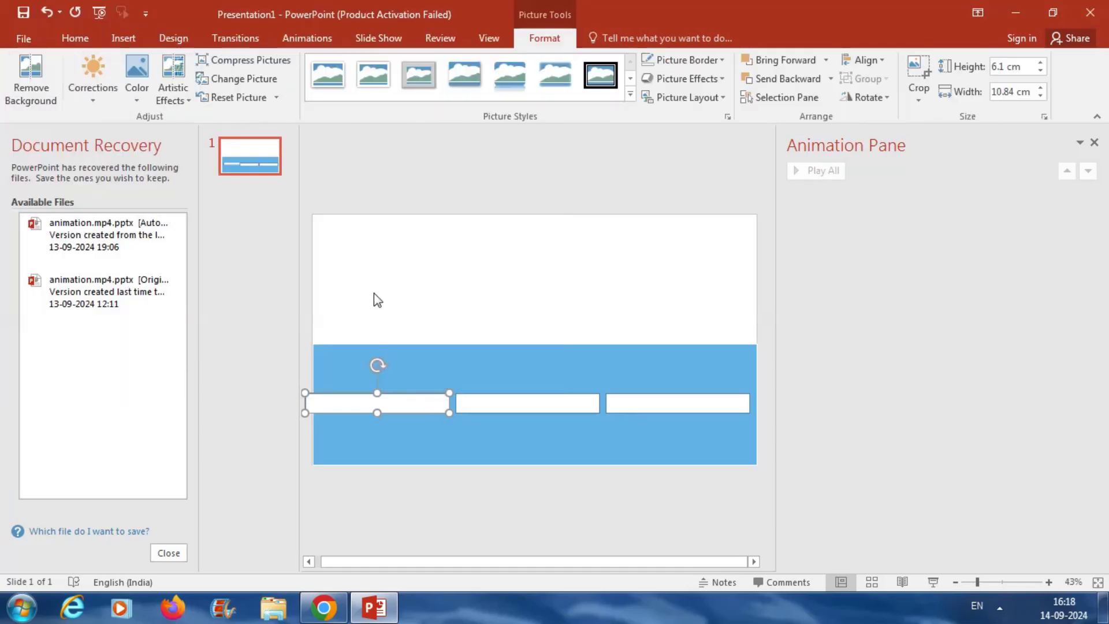
mouse_move(550, 354)
left_mouse_down()
mouse_move(428, 312)
mouse_move(372, 320)
left_mouse_up()
mouse_move(455, 305)
left_mouse_down()
mouse_move(756, 317)
mouse_move(712, 297)
left_mouse_up()
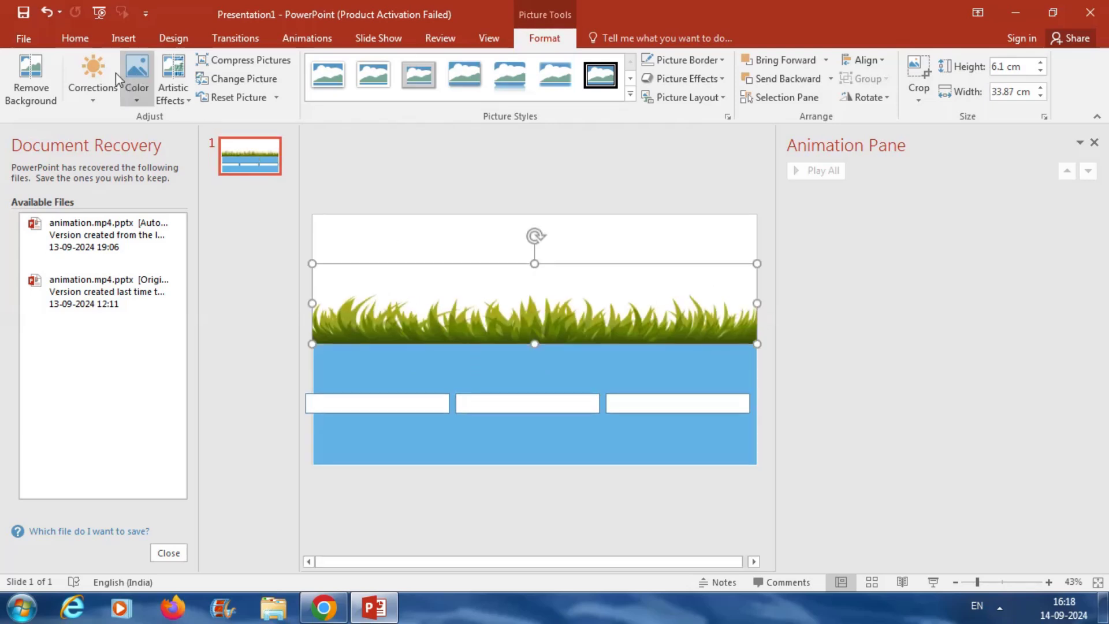
left_click(122, 38)
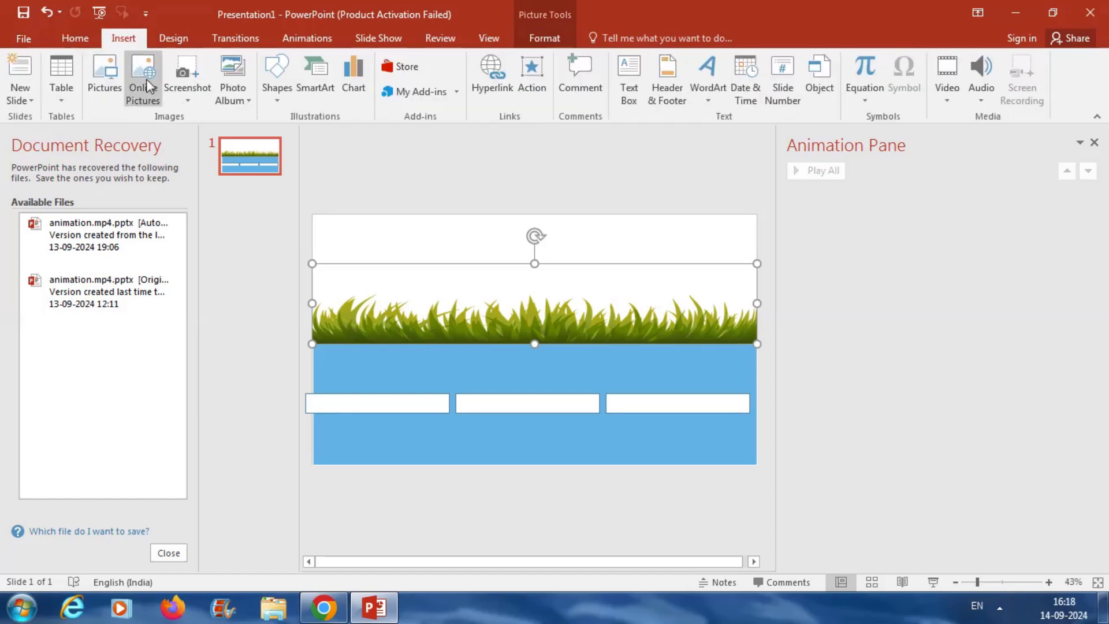
Step: Insert SUN.gif into the top-right corner and shrink it to 5.93 × 8.22 cm
left_click(102, 86)
left_click(494, 231)
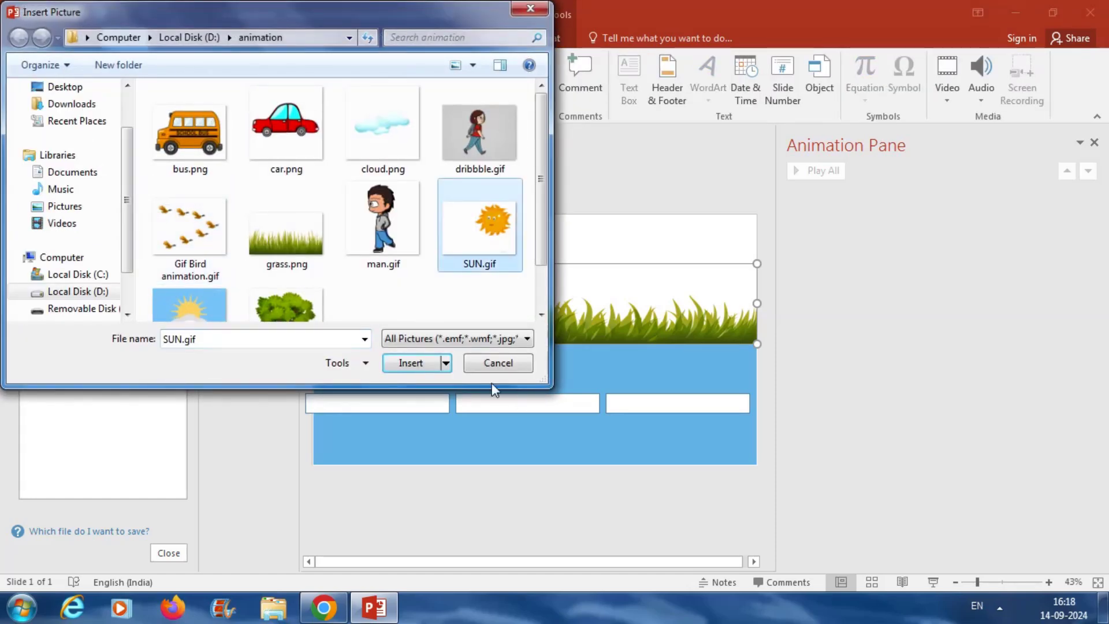
left_click(410, 364)
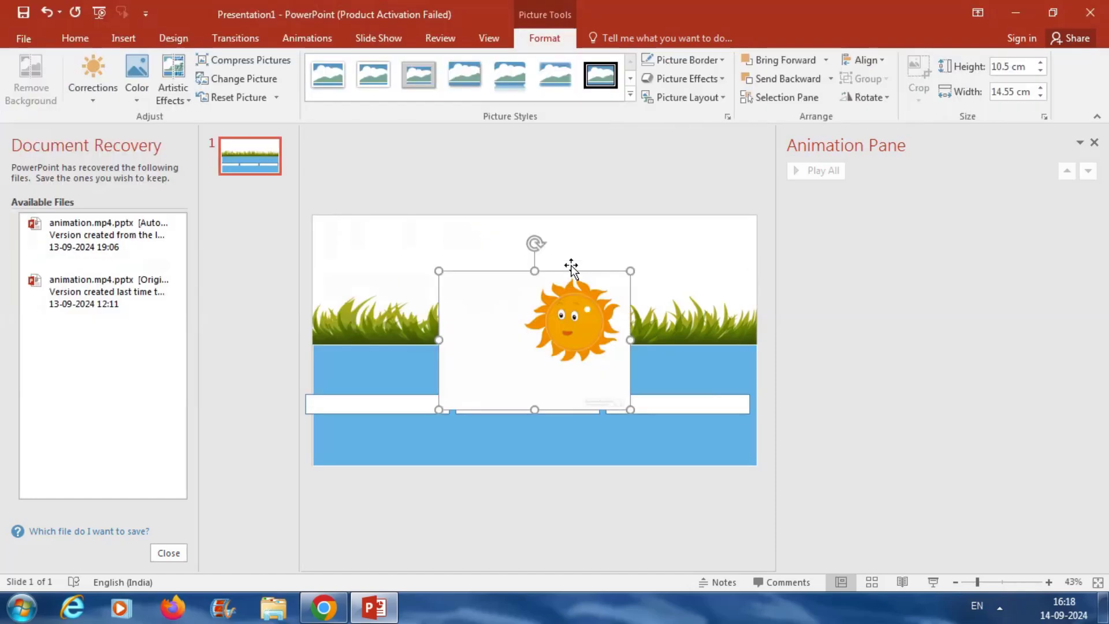
left_click_drag(645, 277, 716, 255)
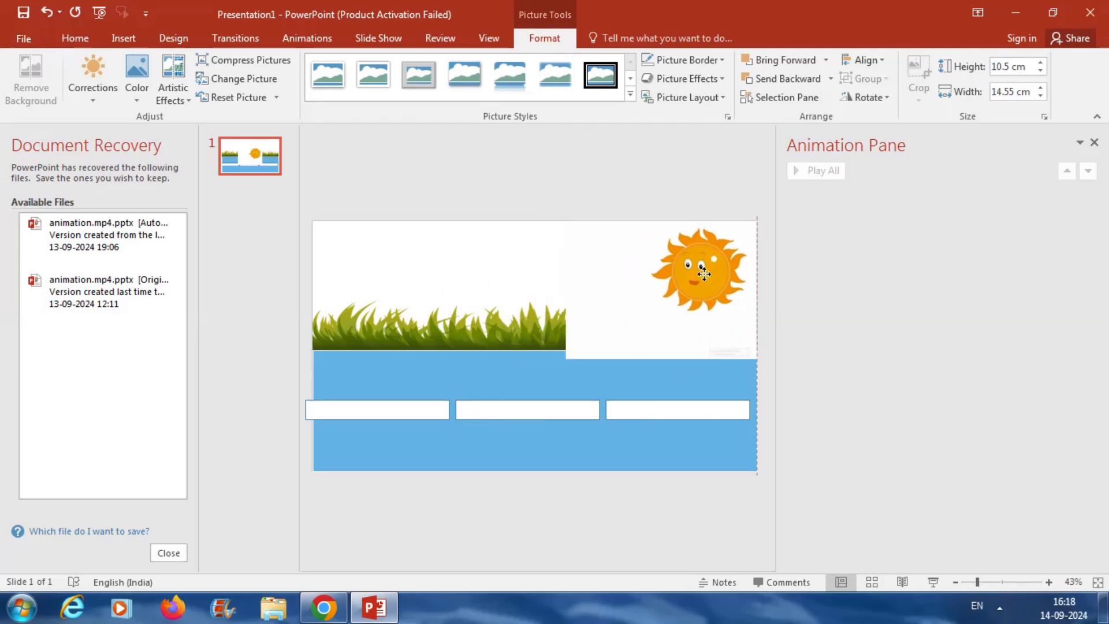
left_click_drag(566, 351, 649, 293)
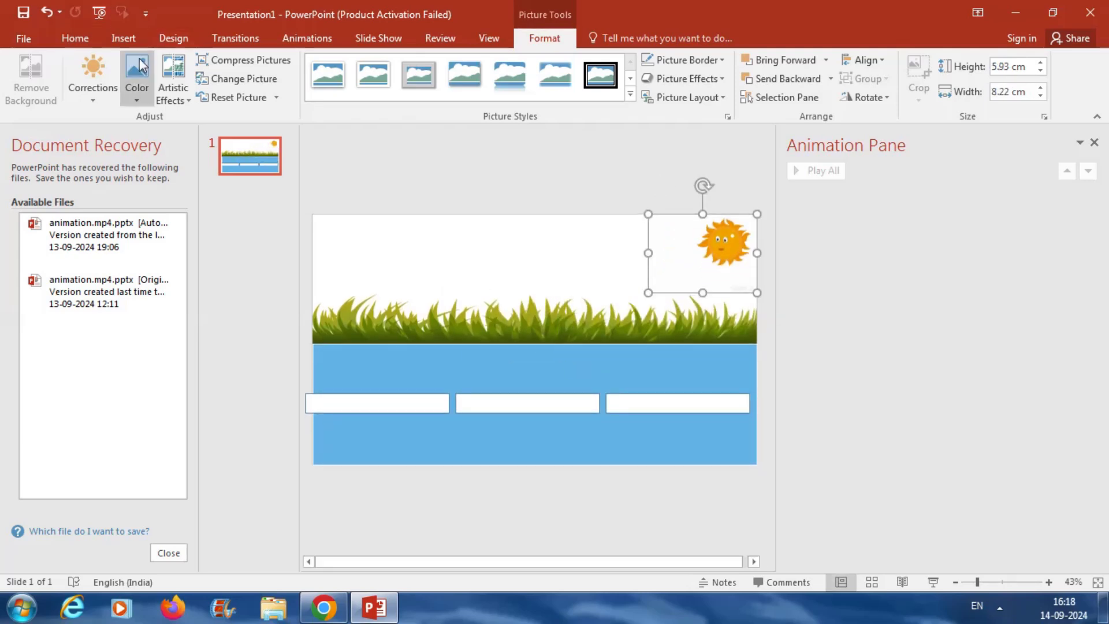
left_click(123, 38)
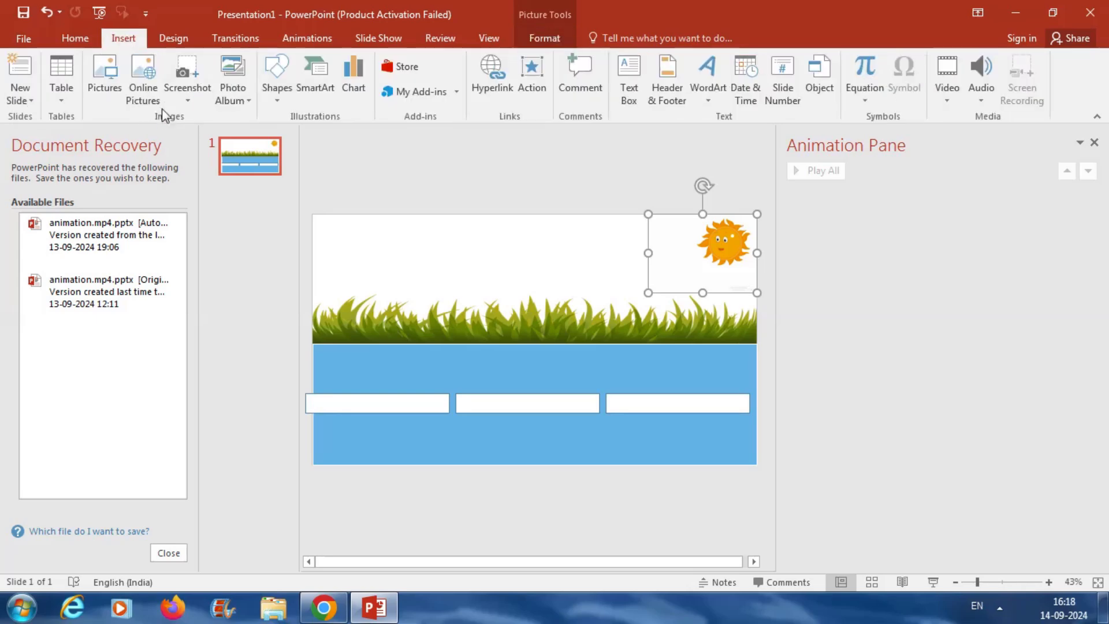
Step: Insert tree.png, resize it to 11.48 × 11.48 cm and stand it on the grass at the left
left_click(105, 93)
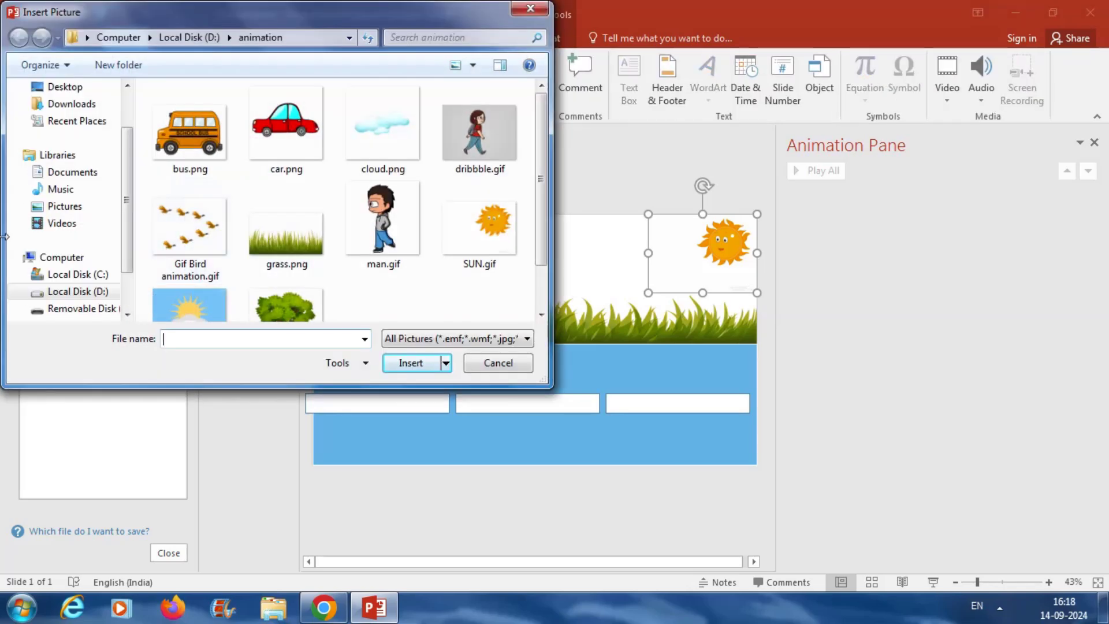
left_click(283, 303)
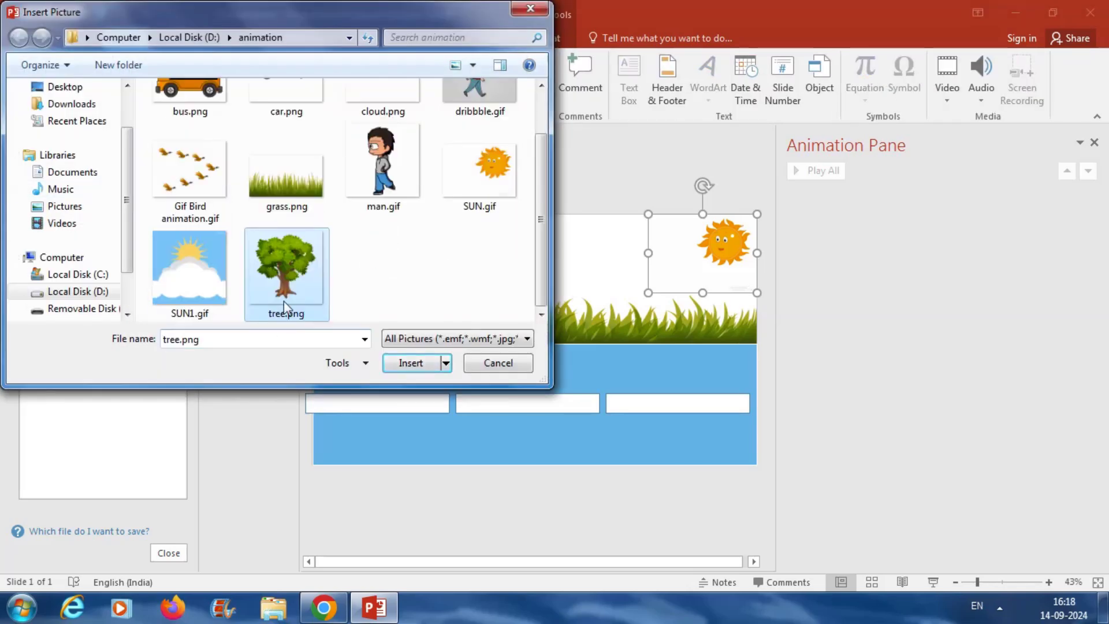
left_click(411, 363)
left_click_drag(520, 355, 394, 333)
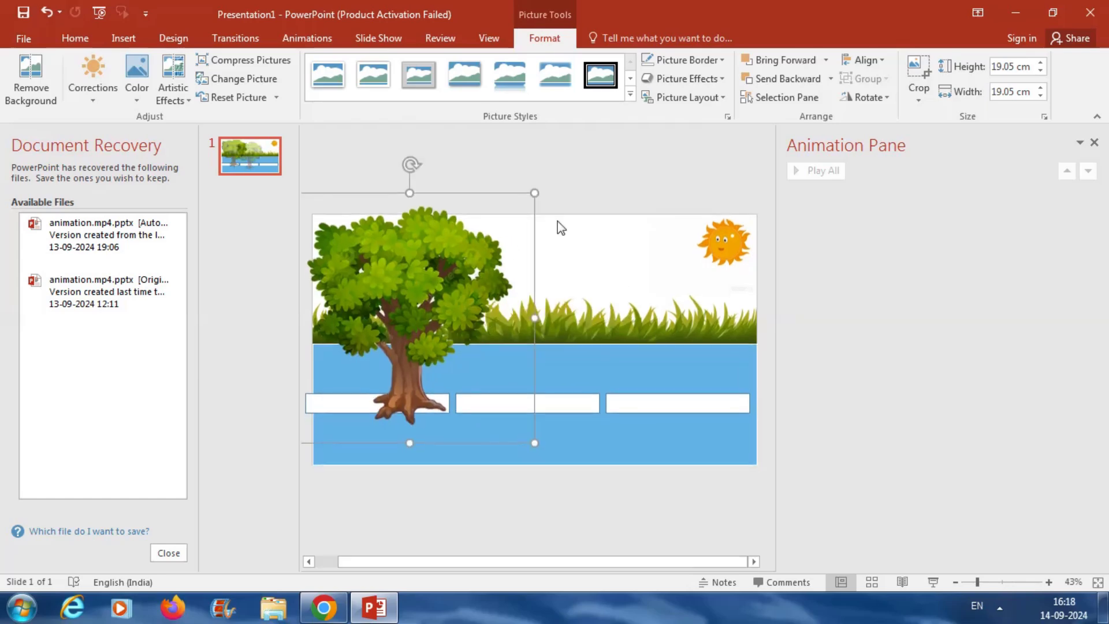
left_click_drag(532, 193, 413, 289)
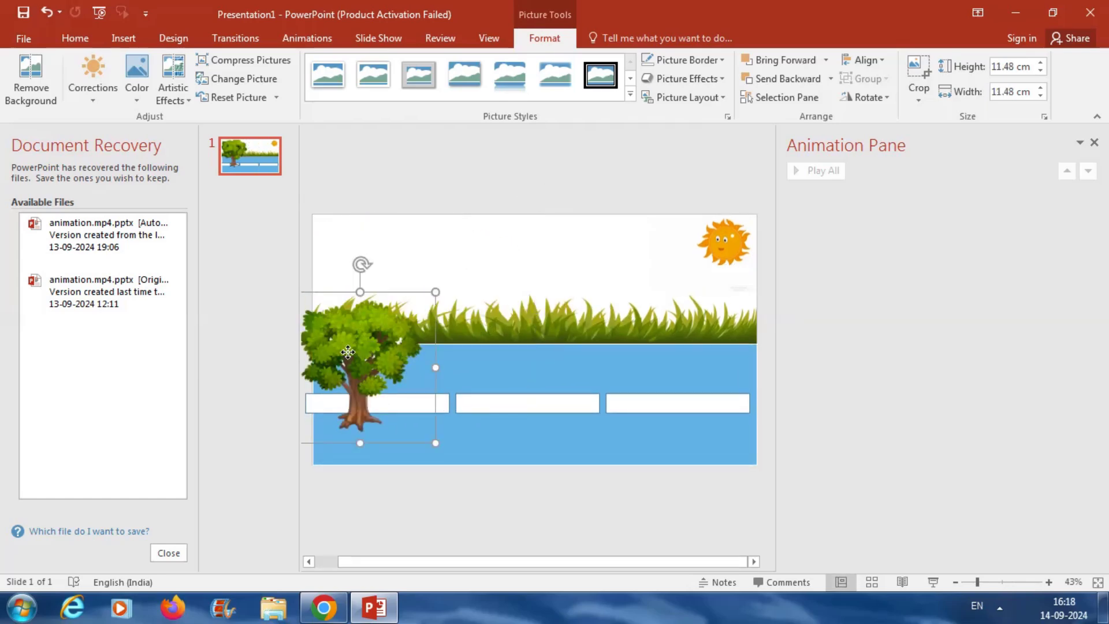
mouse_move(347, 352)
left_mouse_down()
mouse_move(560, 260)
mouse_move(587, 265)
mouse_move(398, 257)
mouse_move(348, 266)
left_mouse_up()
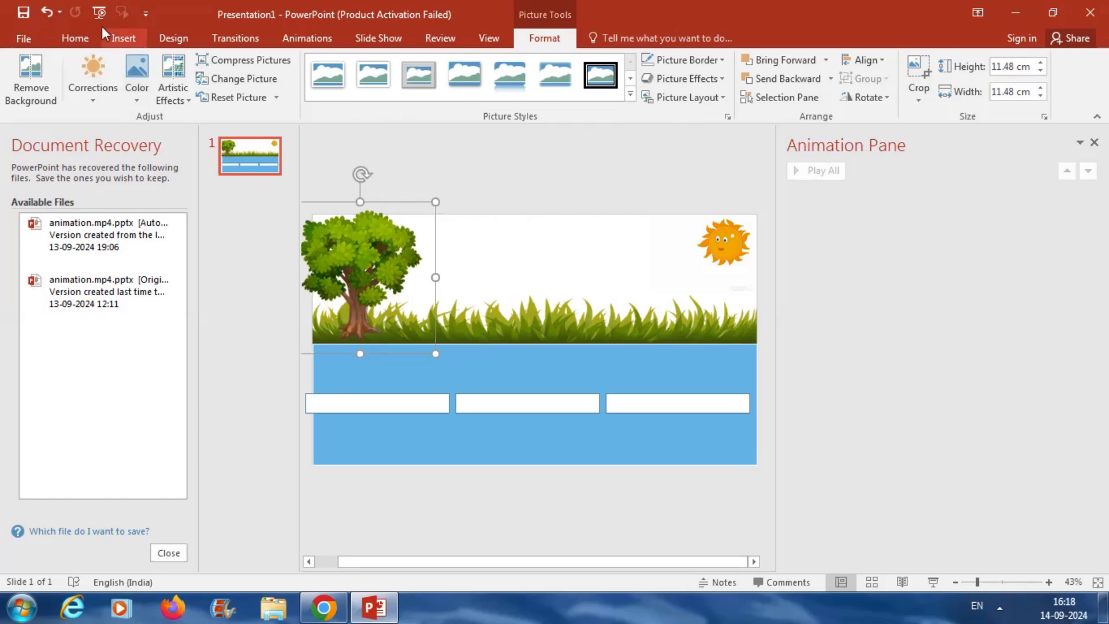
left_click(124, 38)
Step: Insert cloud.png beside the tree, paste a copy further right, and select both clouds
left_click(104, 87)
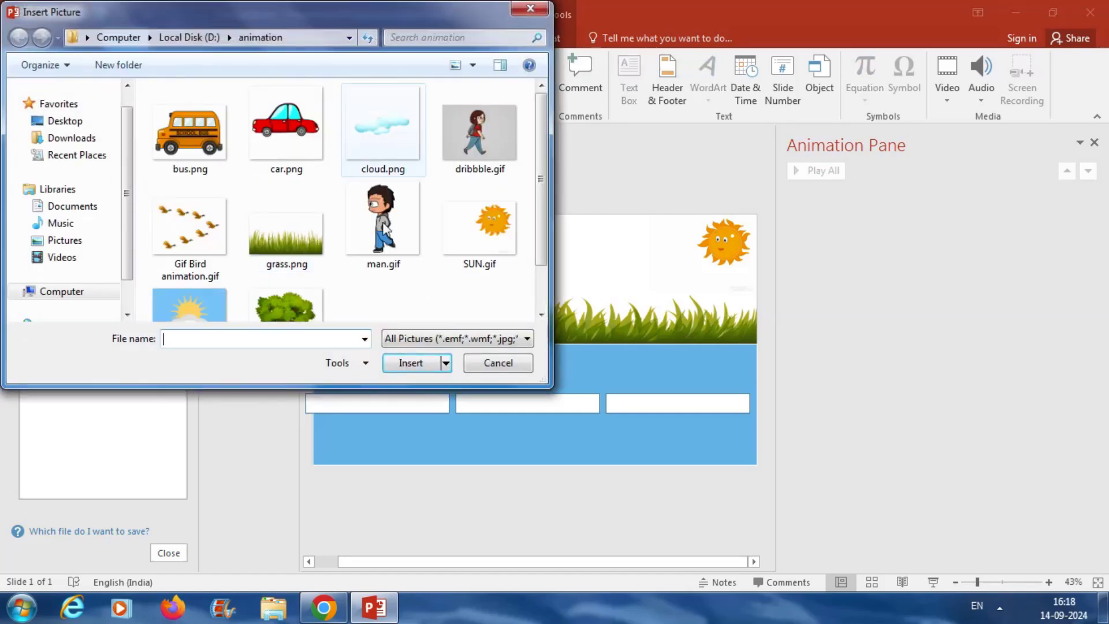
left_click(383, 124)
left_click(410, 362)
left_click_drag(435, 279, 441, 241)
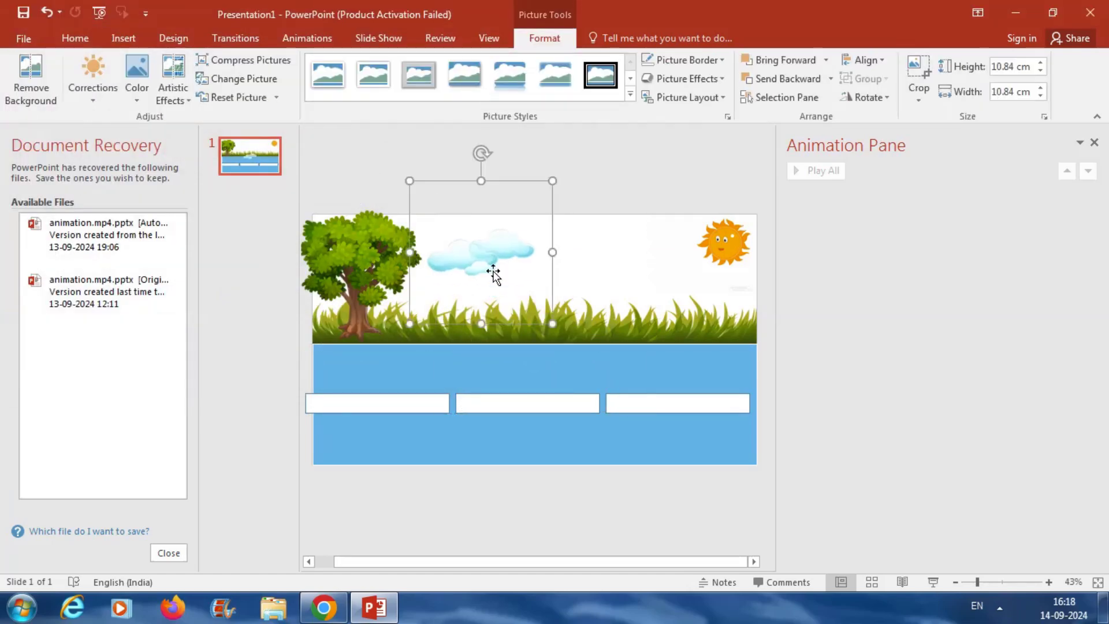
key("ctrl+v")
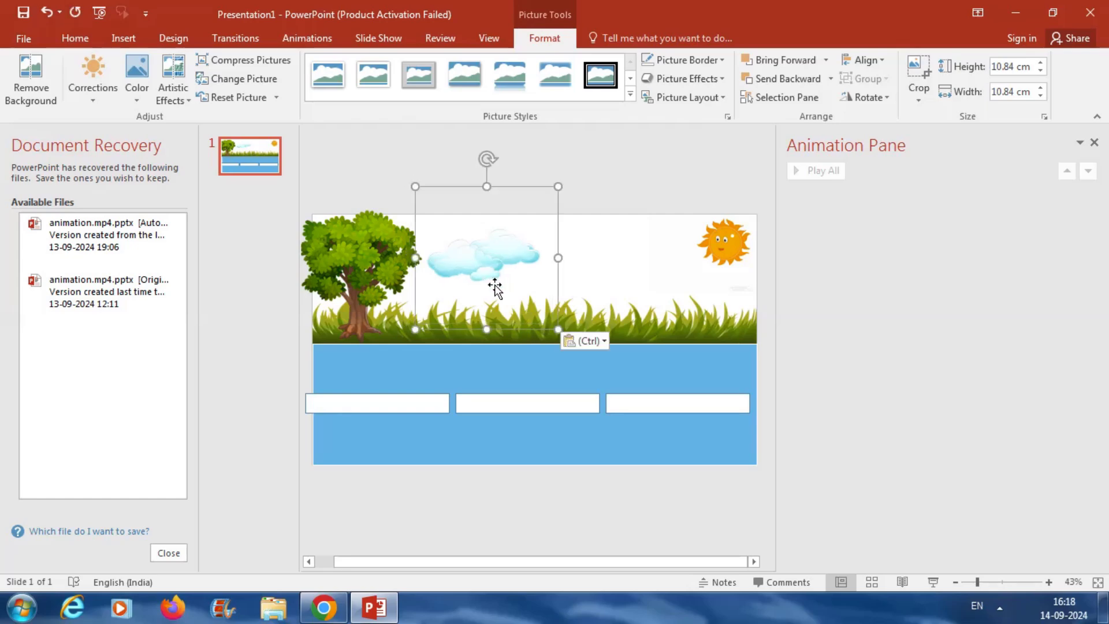
left_click_drag(494, 261, 612, 256)
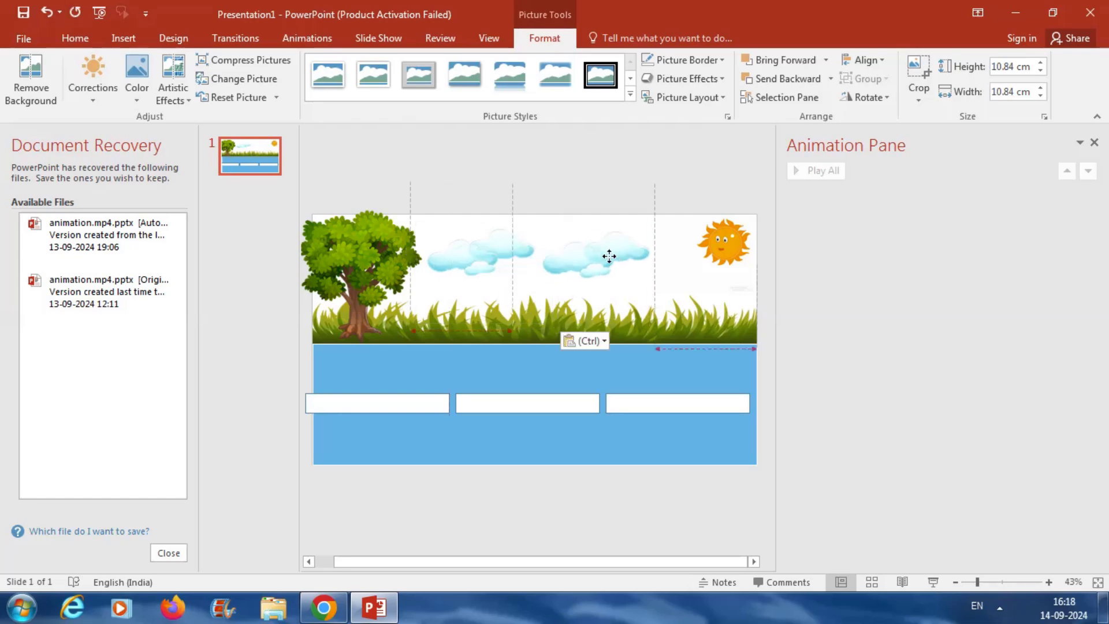
left_click(480, 254, "shift")
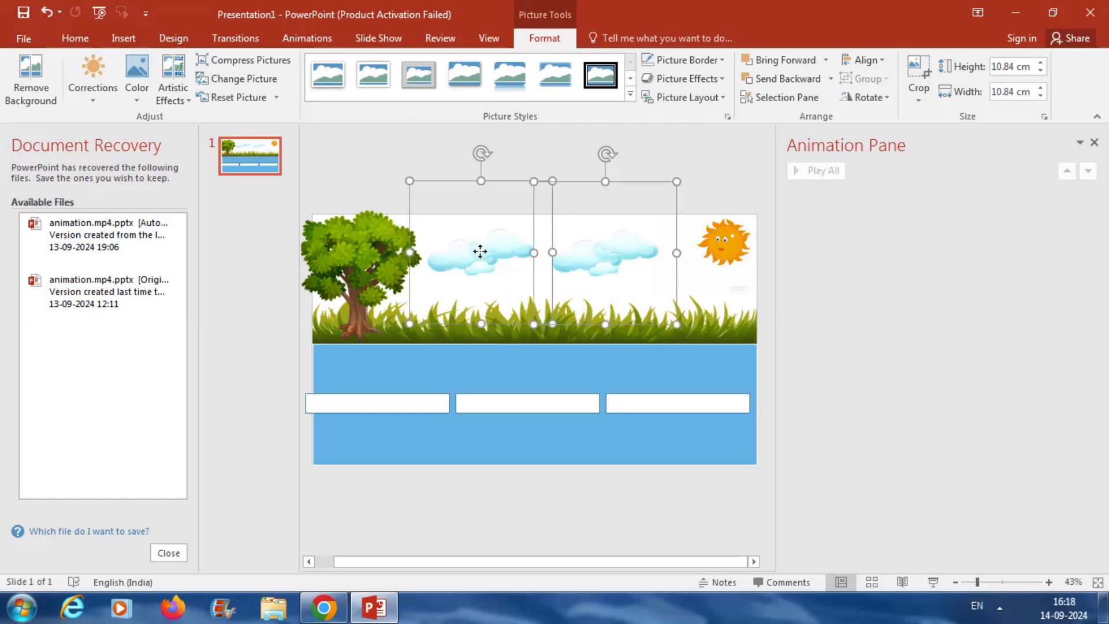
Step: Apply the Right motion path to both selected clouds
left_click(316, 45)
left_click(677, 84)
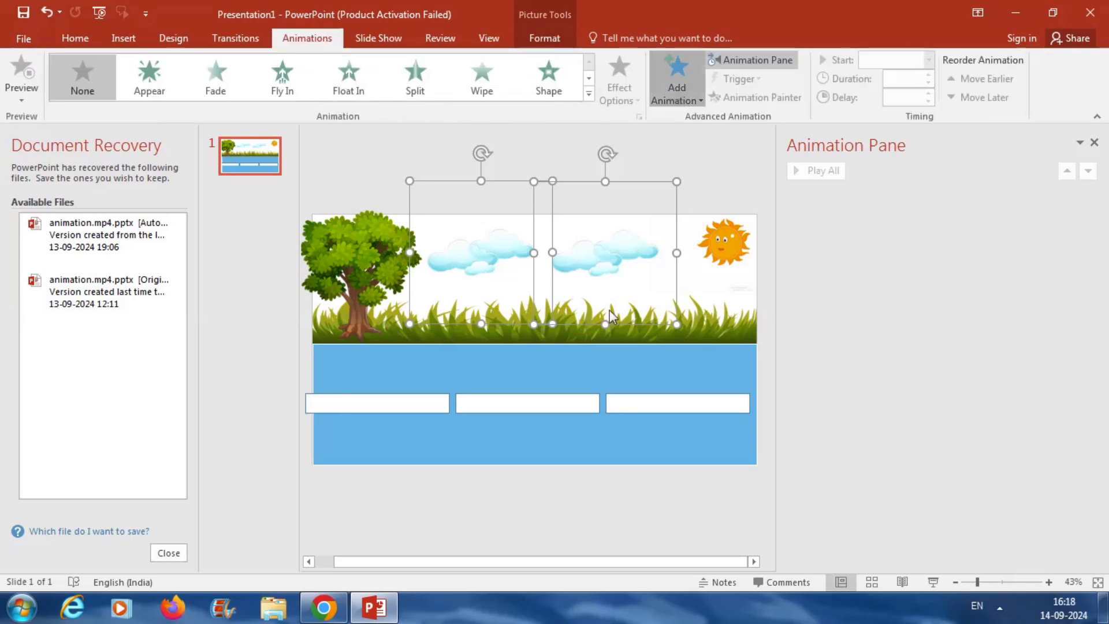
left_click(722, 549)
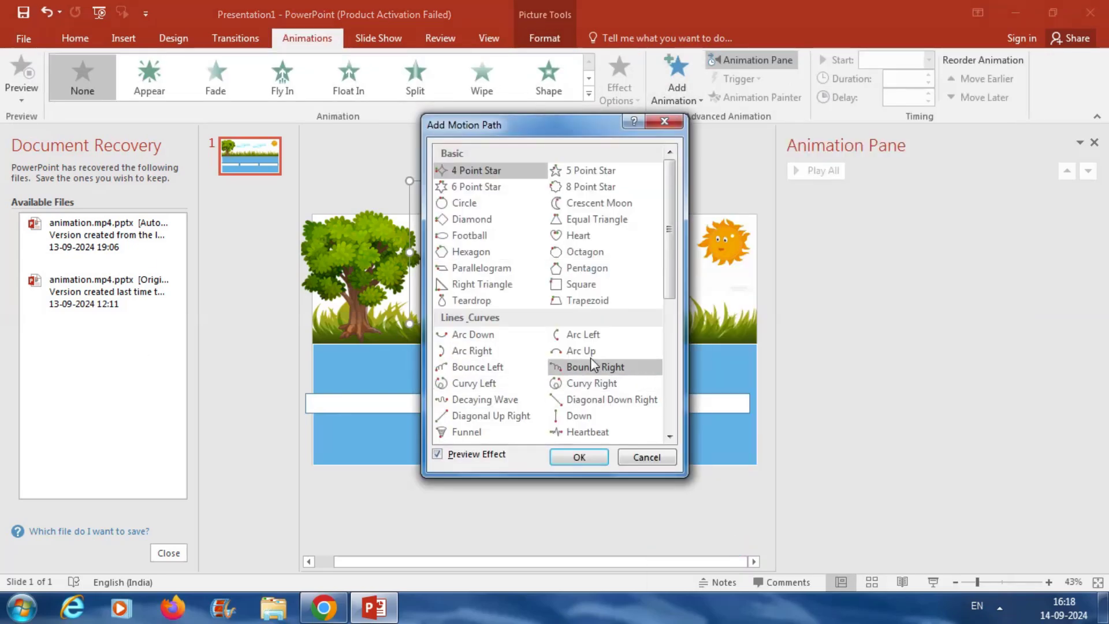
scroll(592, 391, "down", 1)
left_click(583, 400)
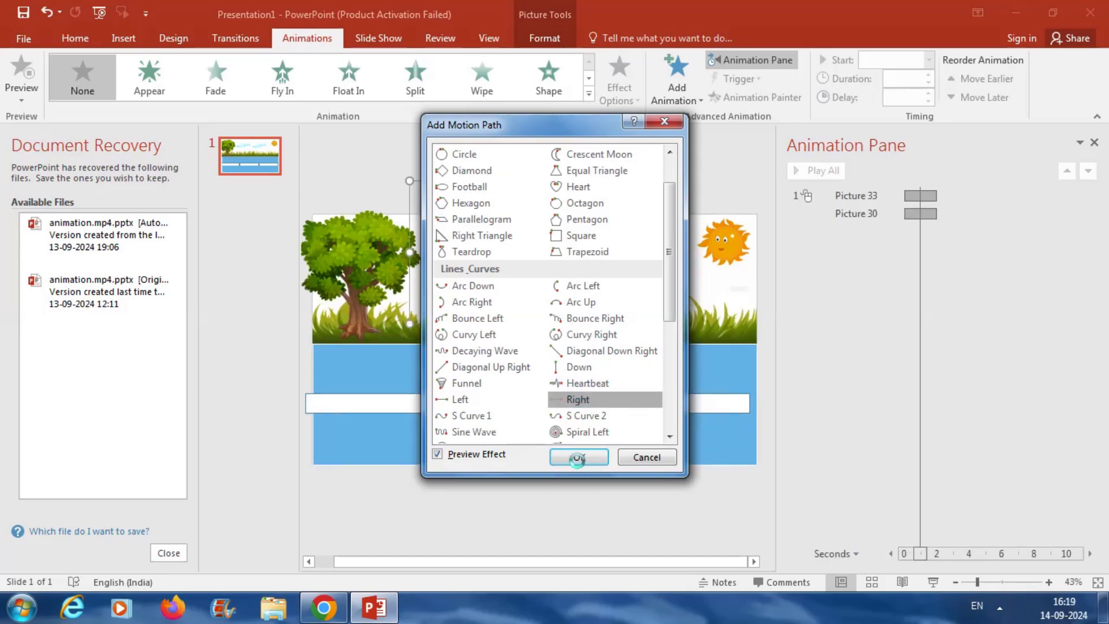
left_click(577, 457)
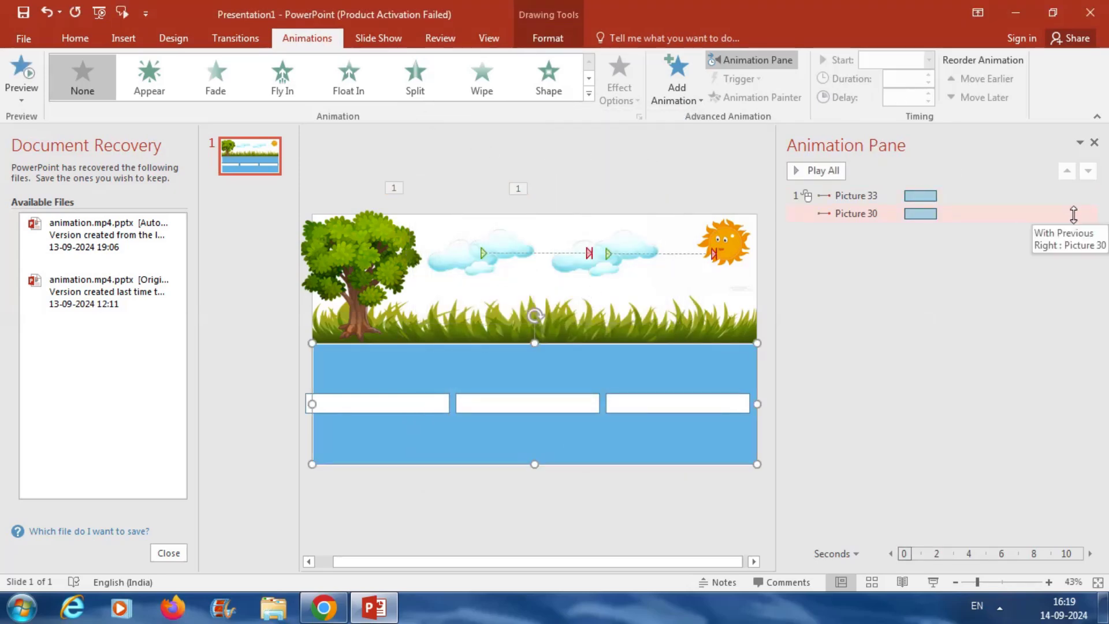
Step: Set the cloud animations to start With Previous heading Right, and play the slide show
left_click(1083, 213)
left_click(1088, 213)
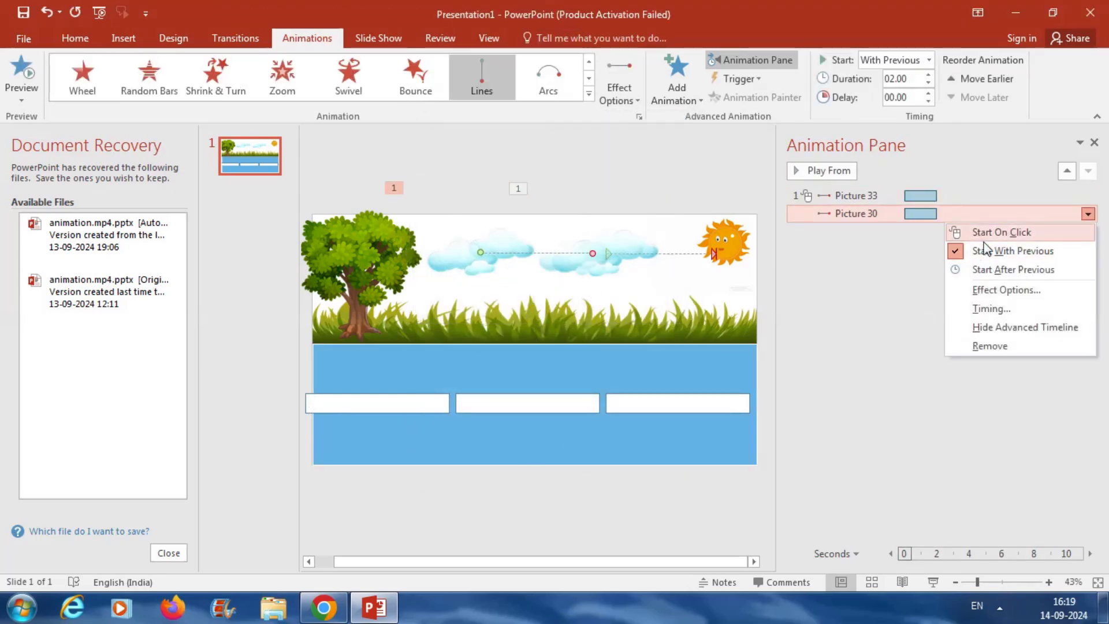
left_click(969, 200)
left_click(970, 193)
left_click(1089, 197)
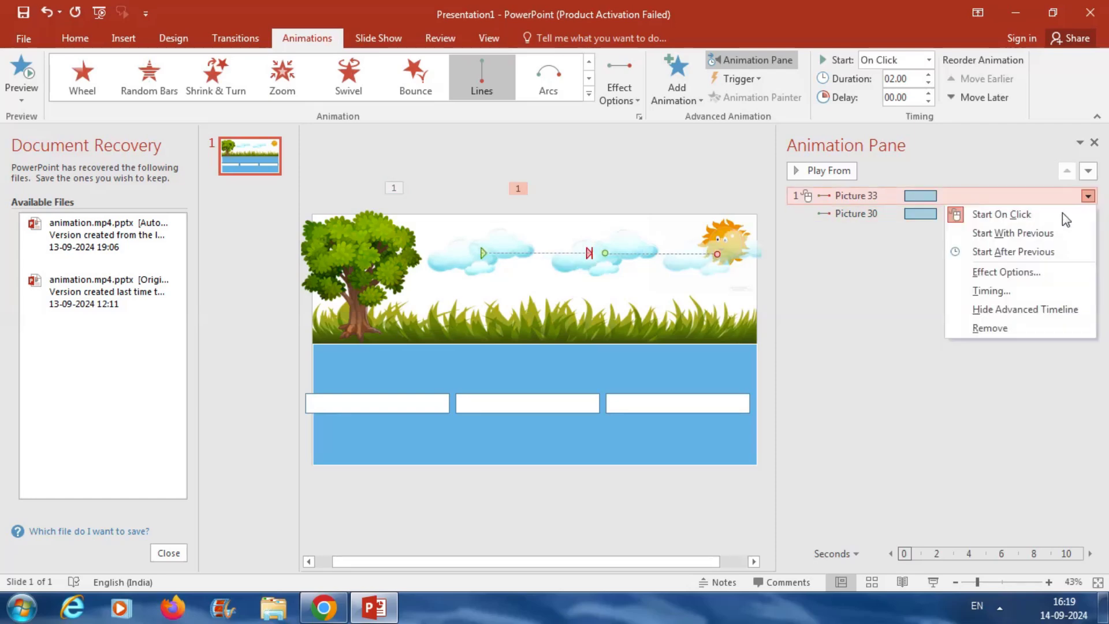
left_click(1043, 235)
left_click(620, 104)
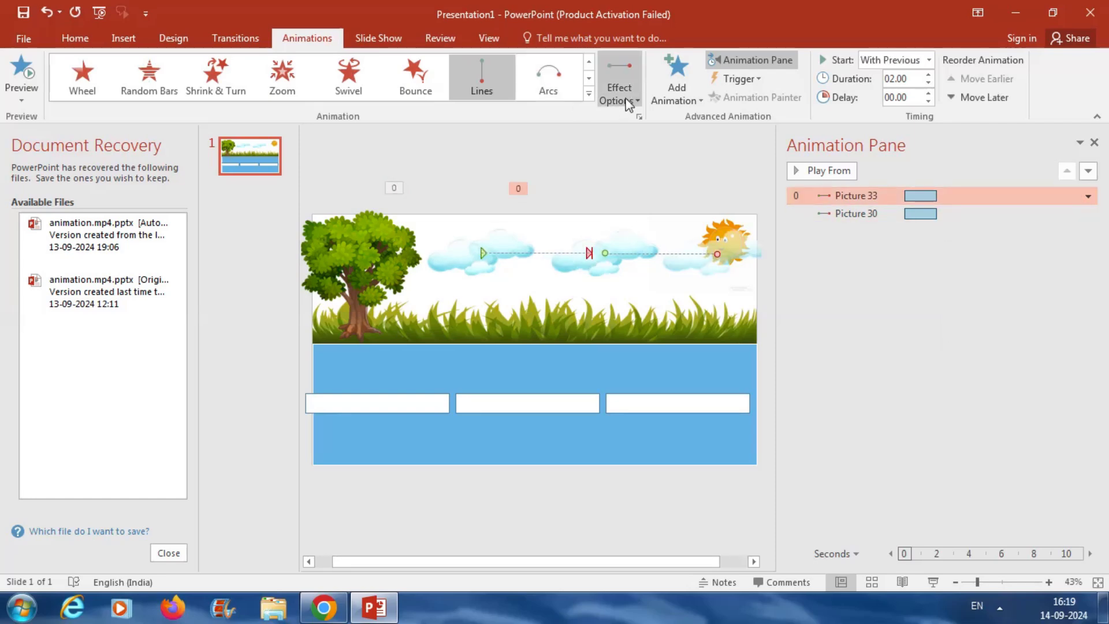
left_click(653, 220)
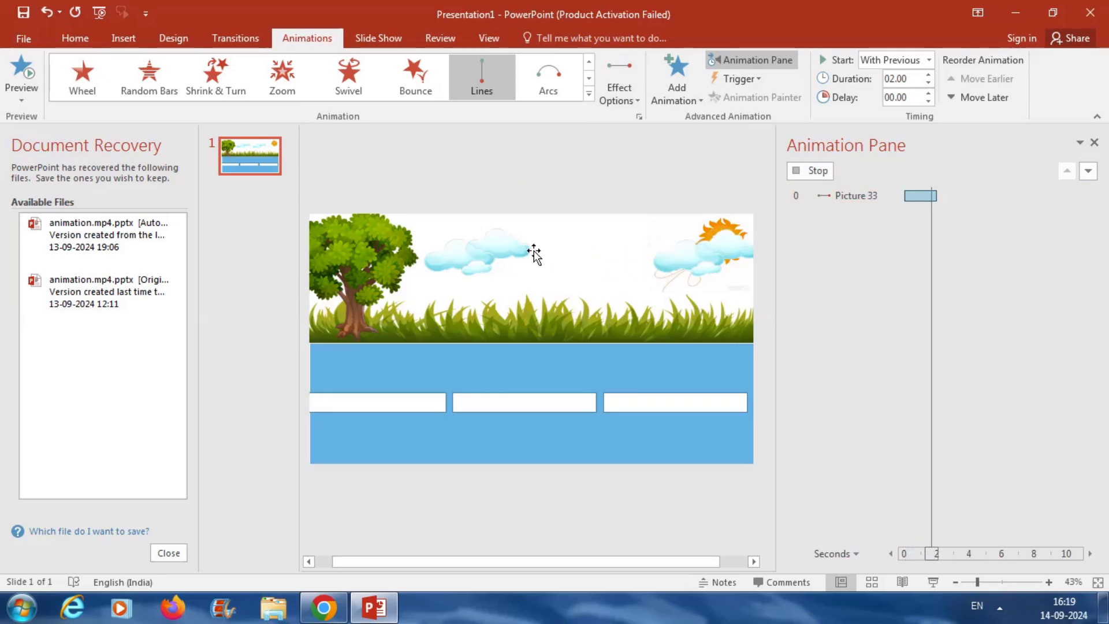
left_click(931, 582)
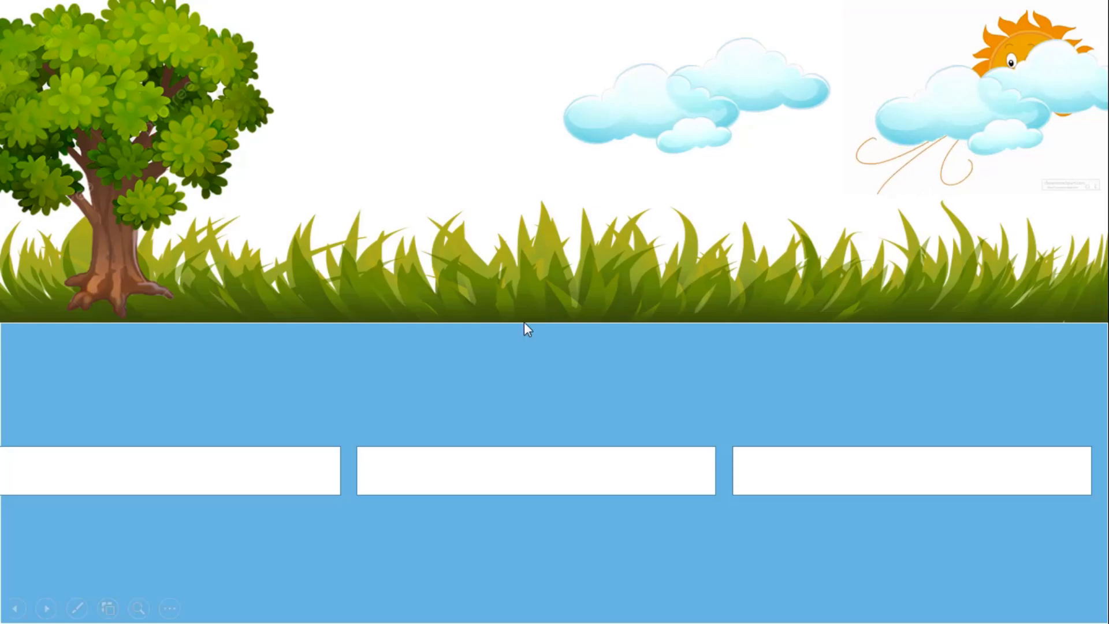
Step: Exit the show, drag the cloud's motion path end toward the sun, and preview the animations
key("Escape")
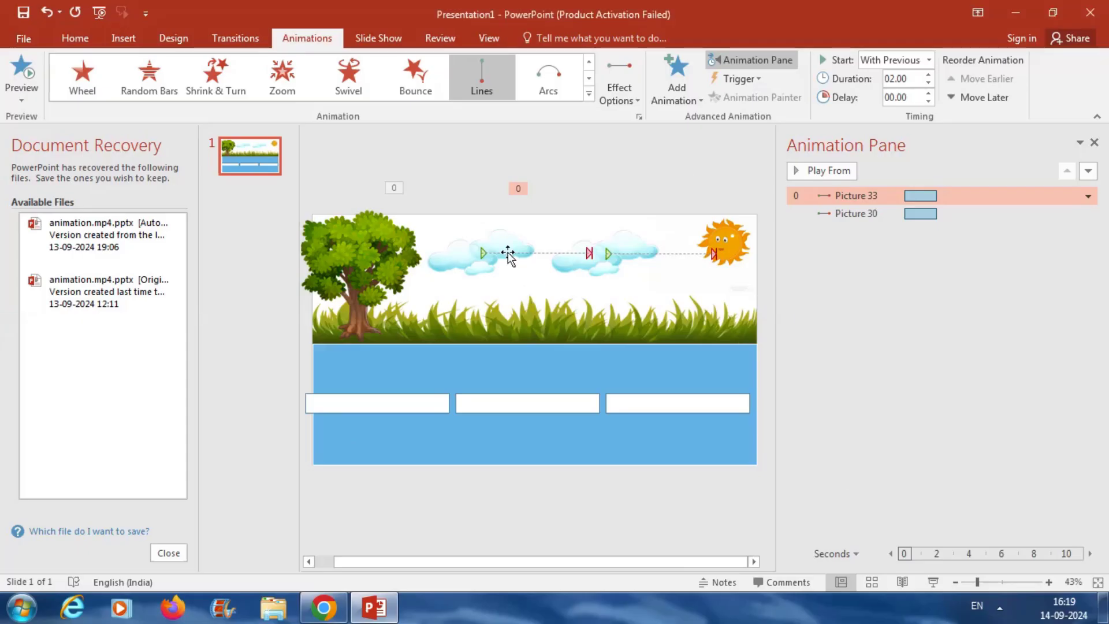
left_click(588, 252)
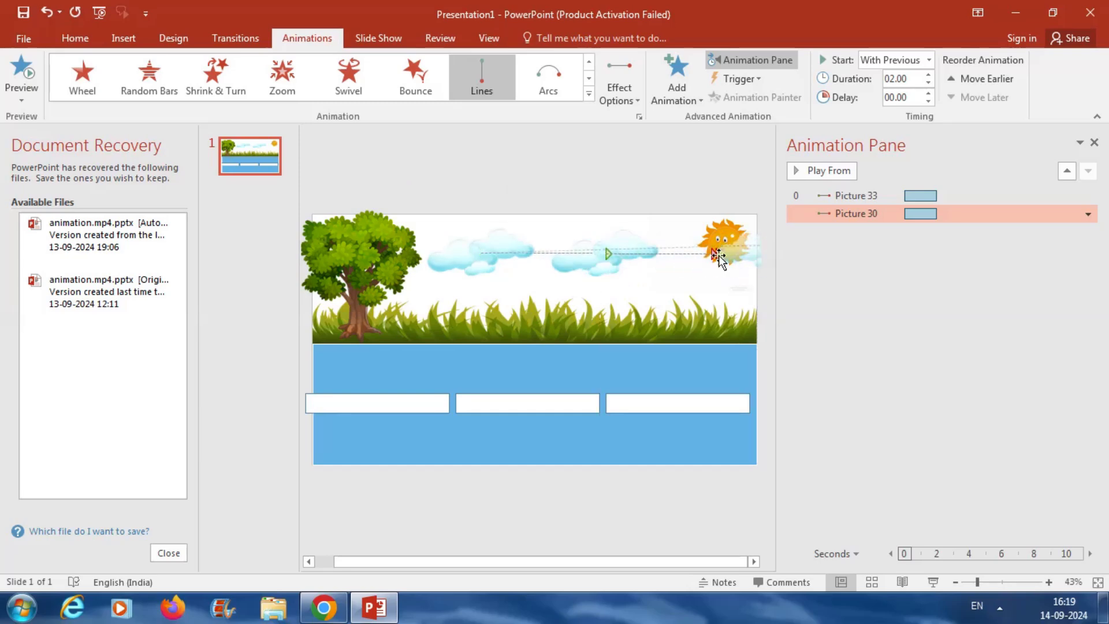
left_click_drag(625, 253, 745, 248)
left_click(619, 267)
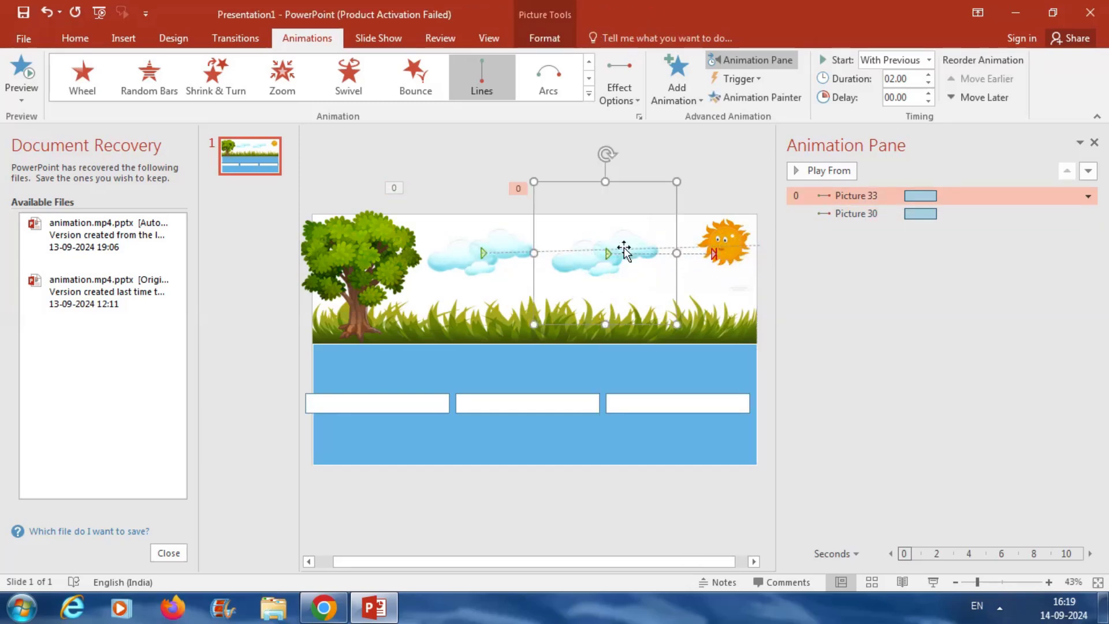
left_click(832, 172)
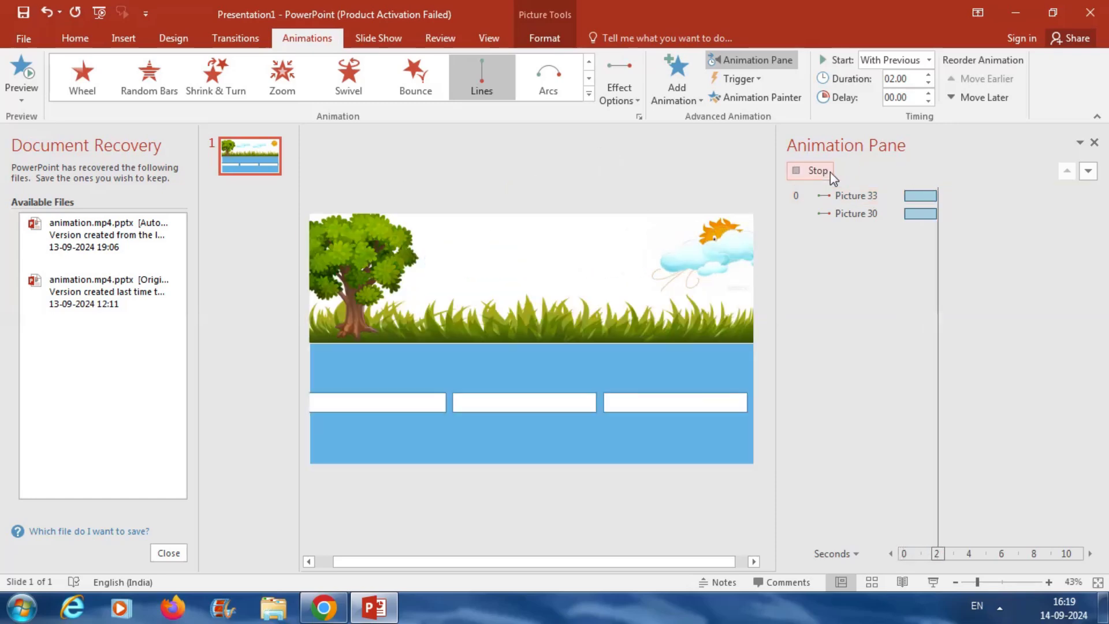
Step: Insert car.png, shrink it to 9.53 × 9.53 cm and set it at the road's left end
left_click(123, 39)
left_click(110, 94)
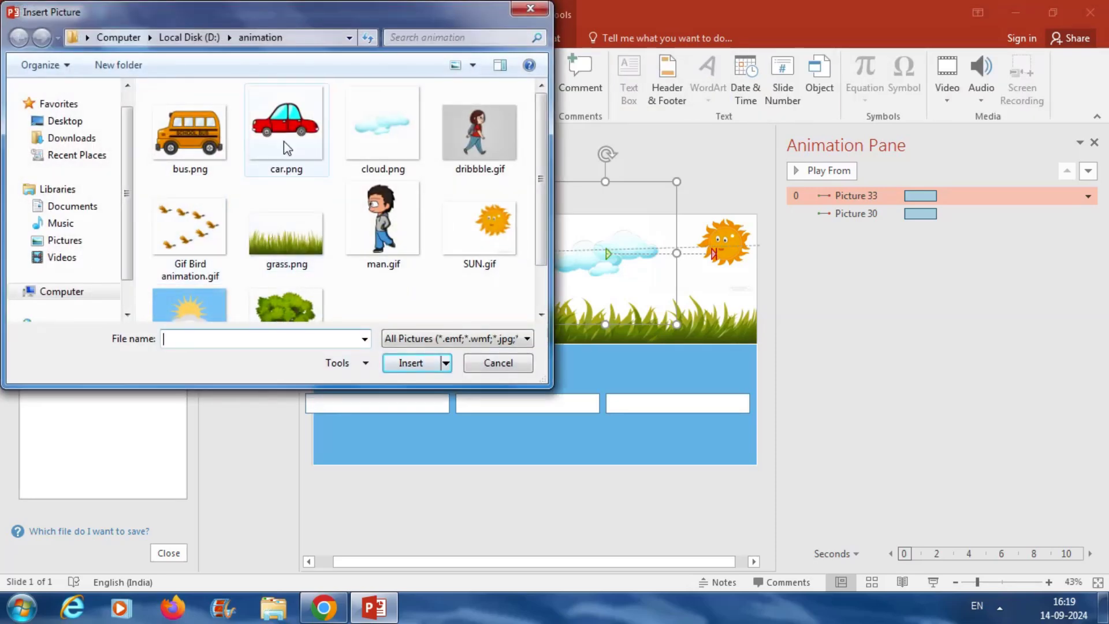
left_click(285, 147)
left_click(411, 363)
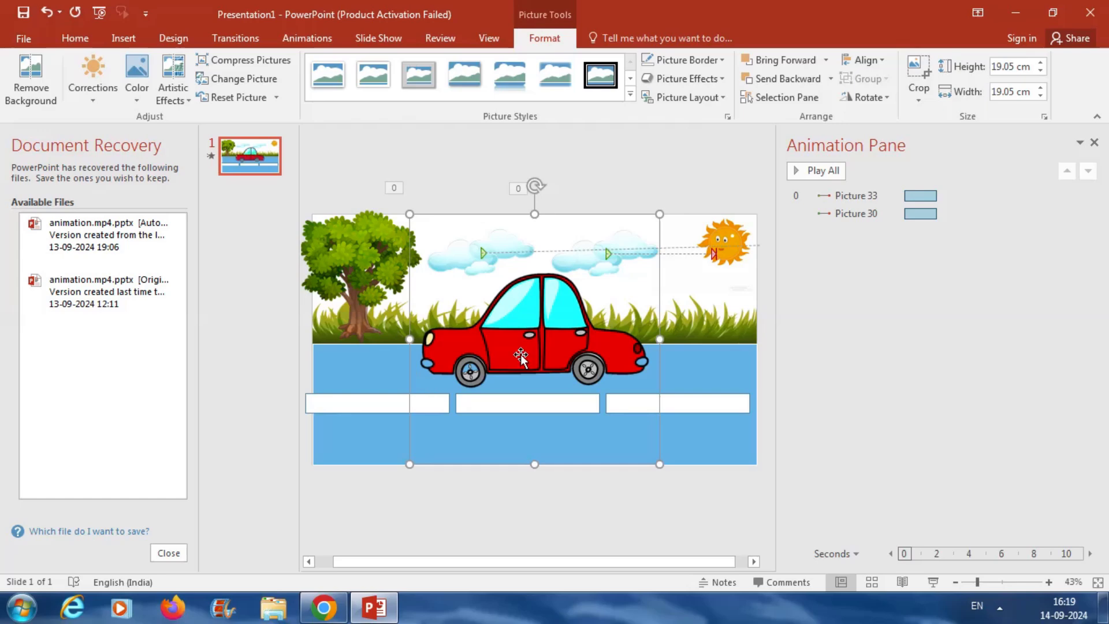
mouse_move(520, 355)
left_mouse_down()
mouse_move(434, 393)
mouse_move(450, 402)
left_mouse_up()
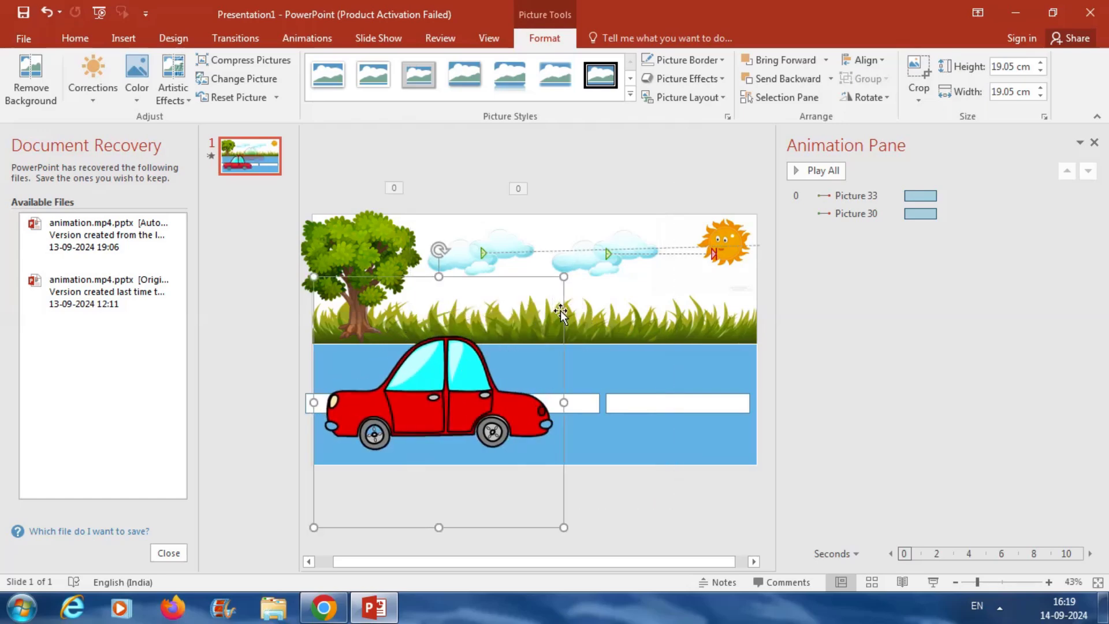
left_click_drag(563, 277, 376, 398)
left_click_drag(388, 462, 386, 383)
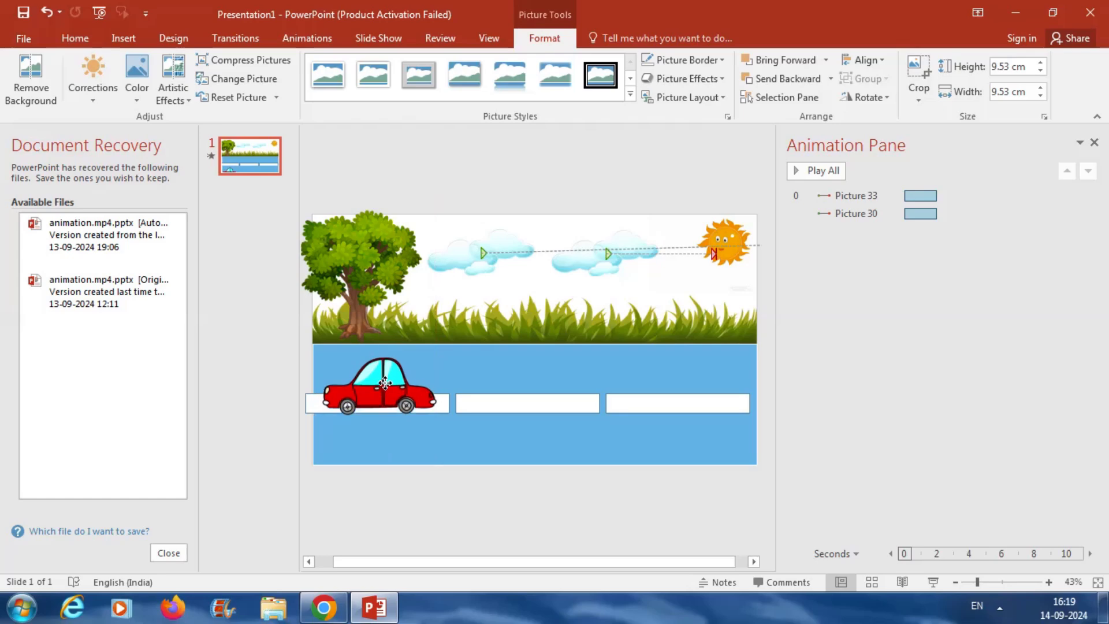
Step: Add a straight Lines motion path animation to the car
left_click(288, 40)
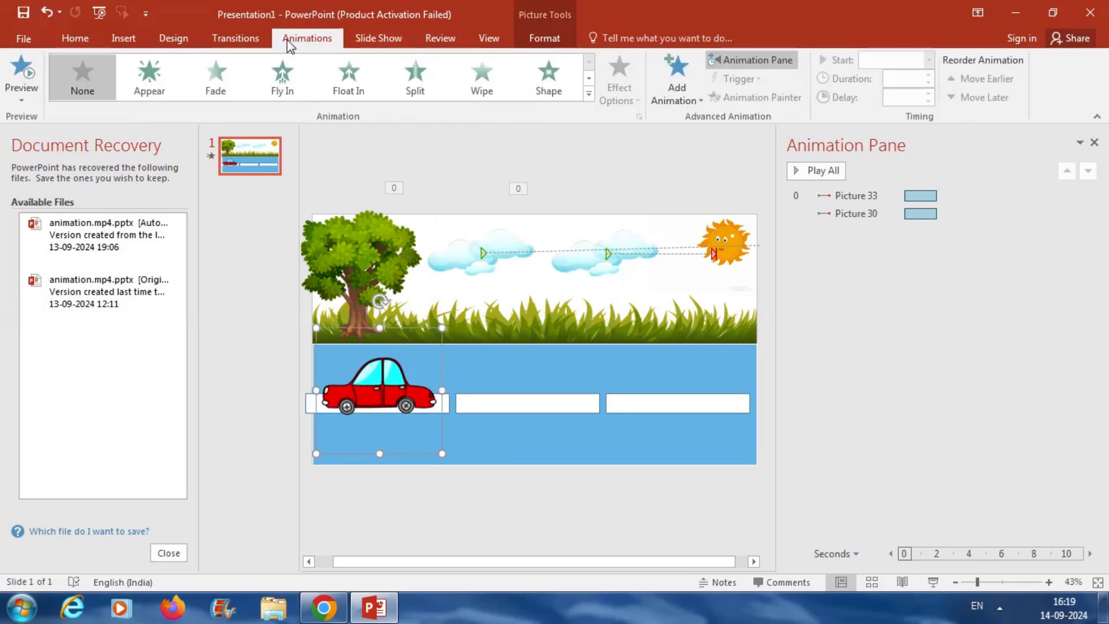
left_click(589, 95)
left_click(687, 97)
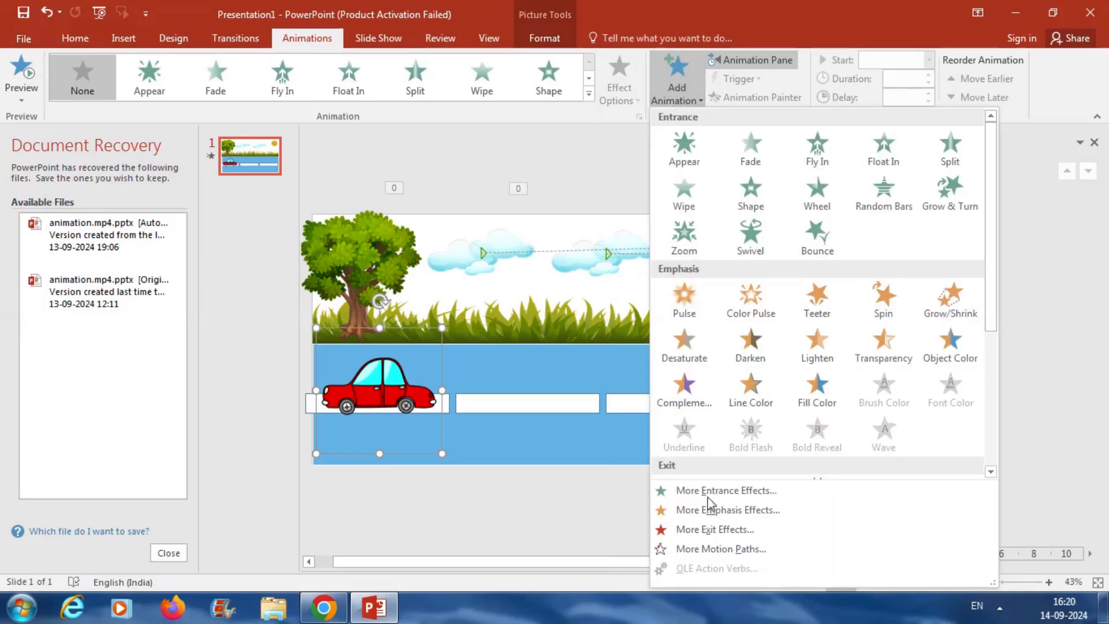
scroll(992, 302, "down", 3)
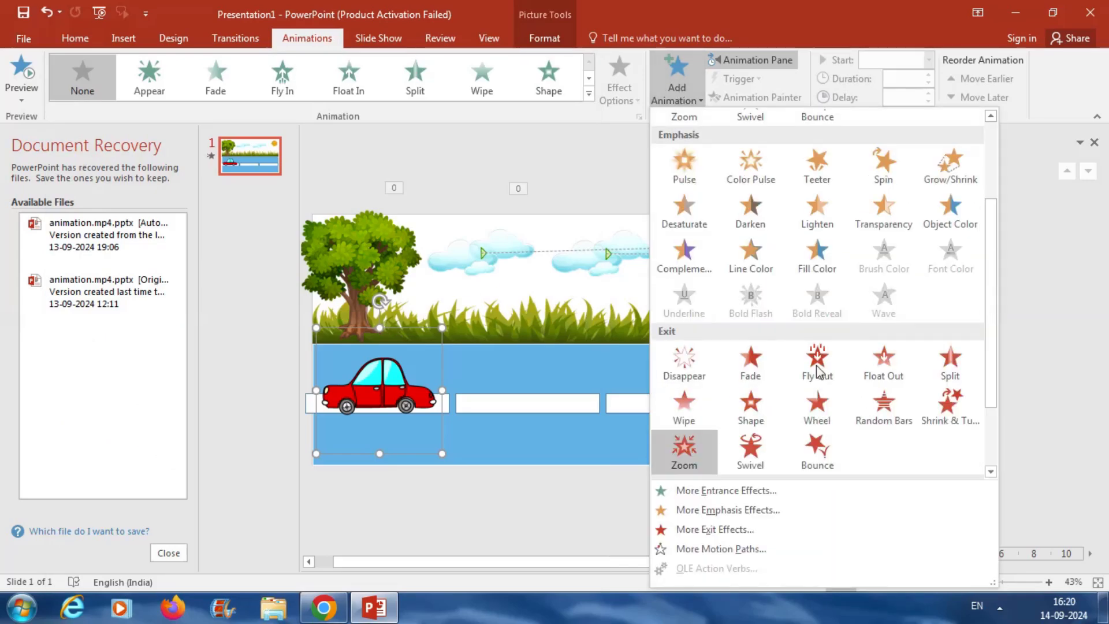
scroll(985, 403, "down", 2)
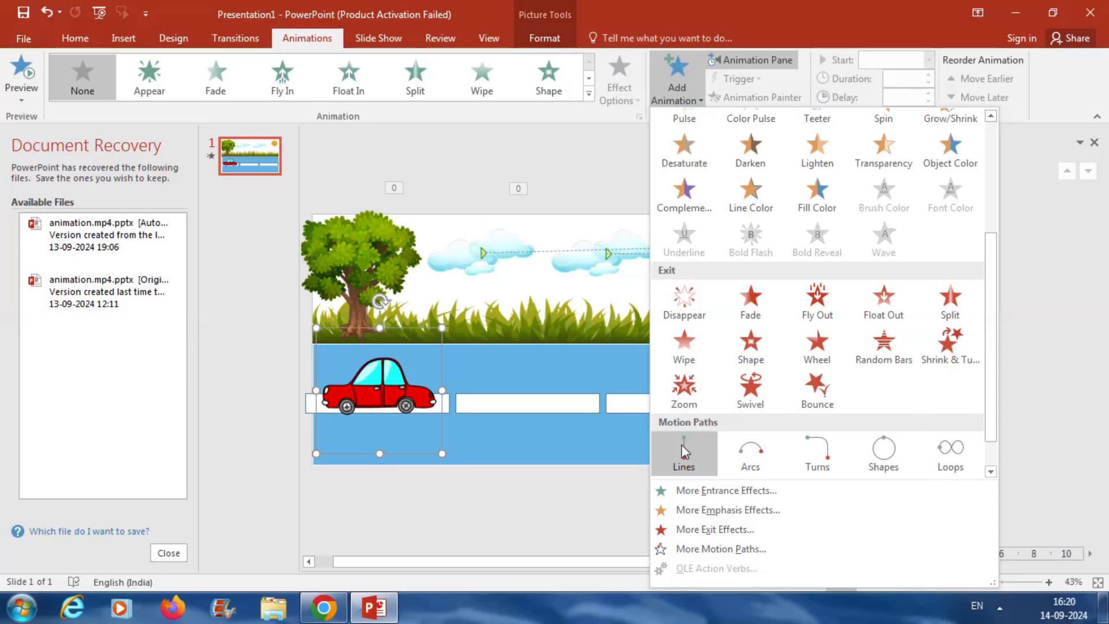
left_click(684, 445)
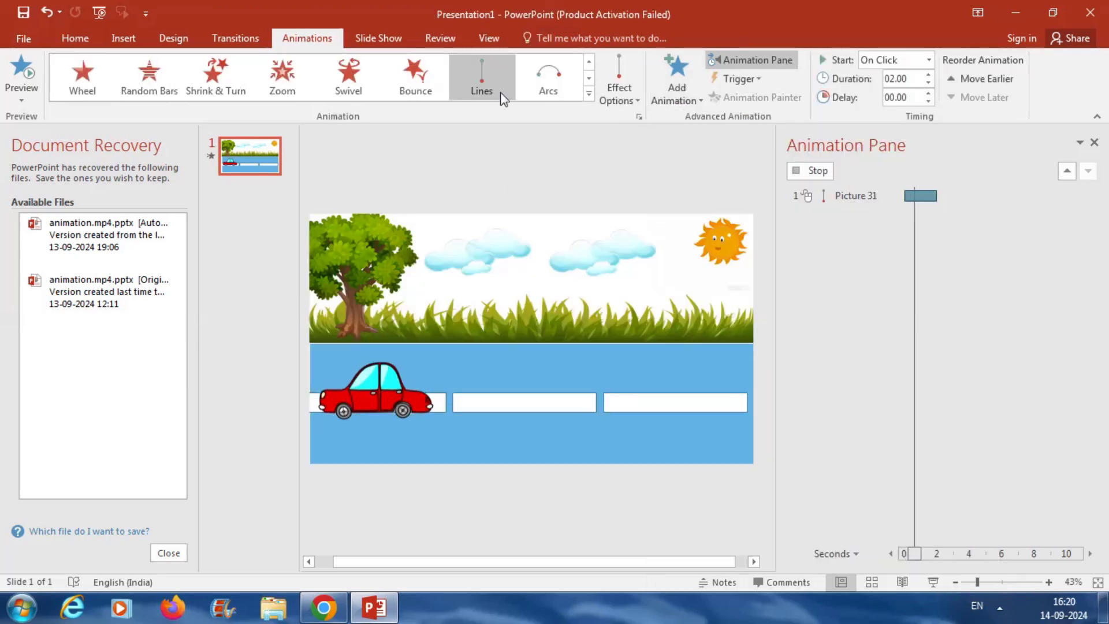
Step: Point the car's path Right and make it start With Previous alongside the clouds
left_click(624, 92)
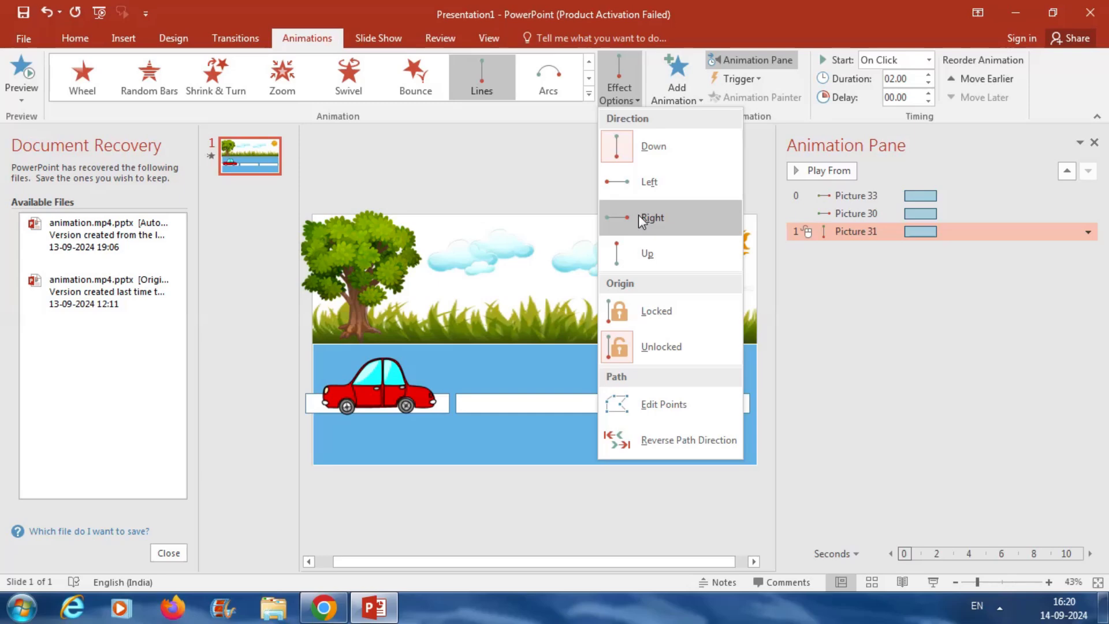
left_click(639, 218)
left_click(929, 60)
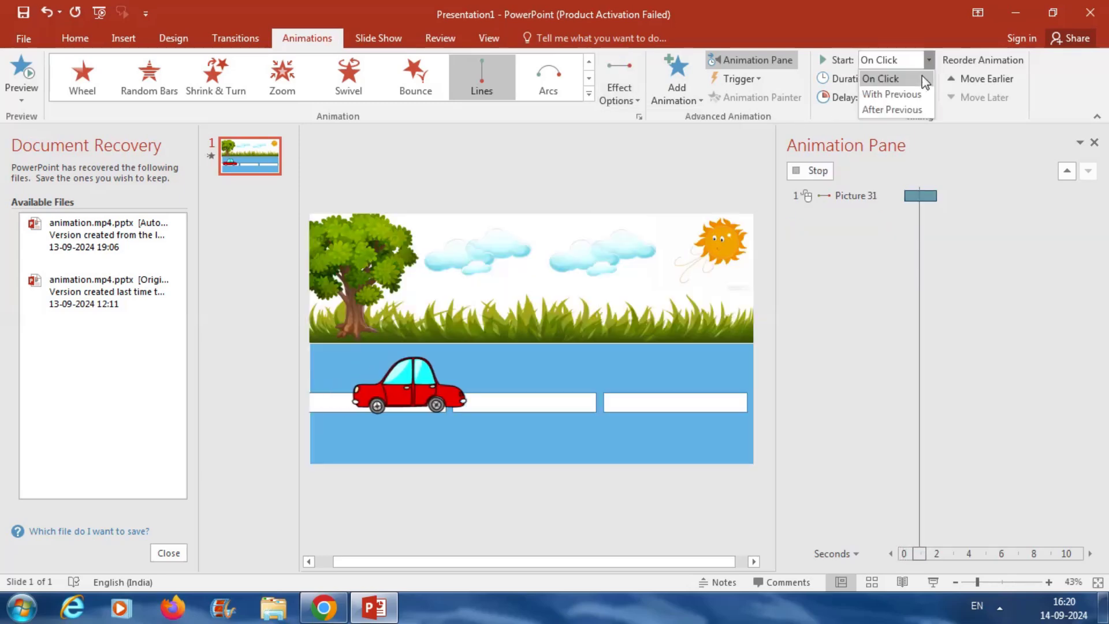
left_click(908, 93)
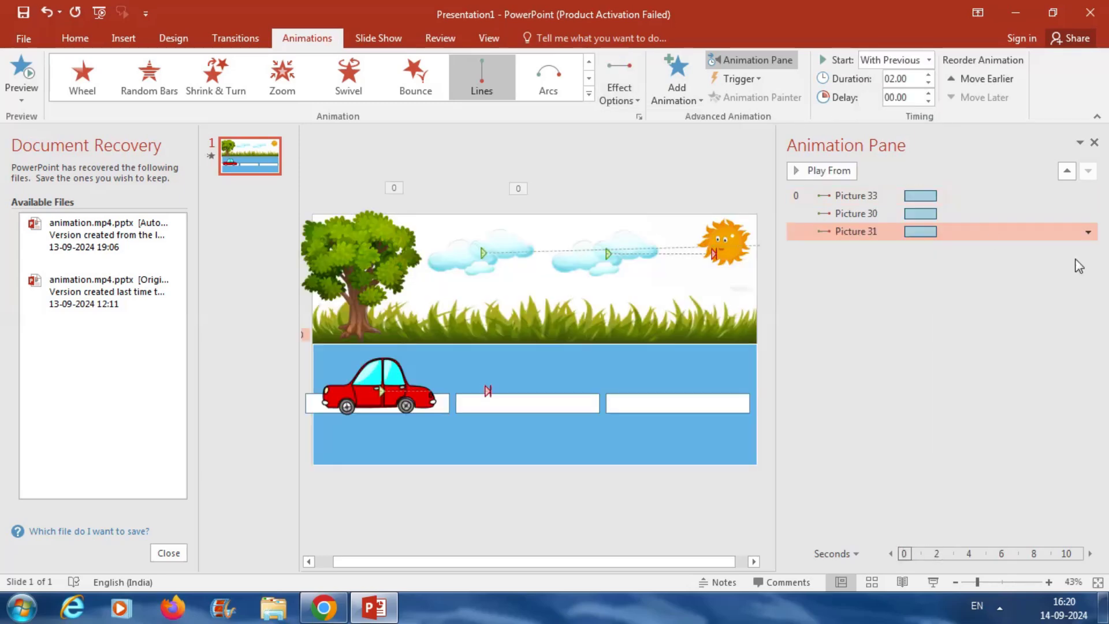
left_click(1088, 231)
Step: Set the car animation's smooth start to 0 sec and its duration to 5 seconds (Very Slow)
left_click(994, 306)
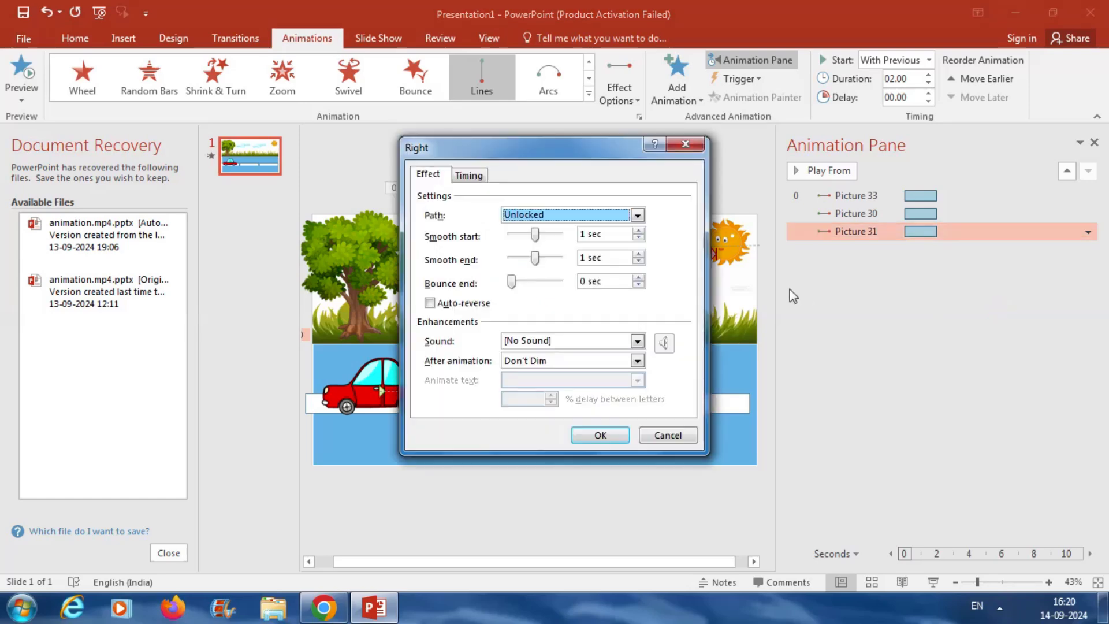
left_click_drag(541, 237, 476, 249)
left_click(469, 176)
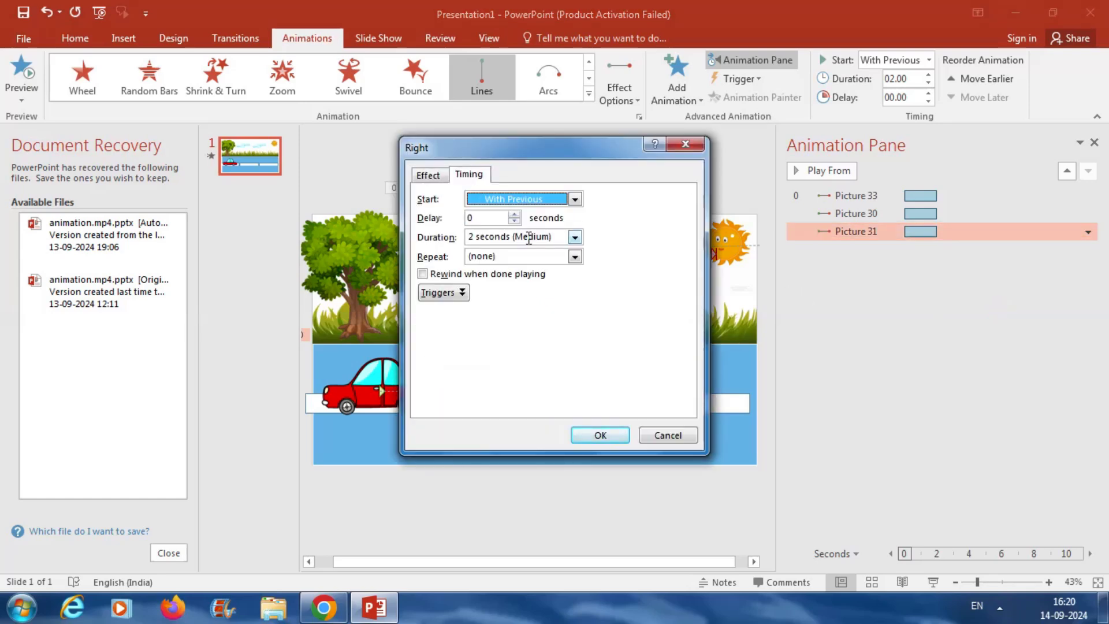
left_click(575, 237)
left_click(523, 252)
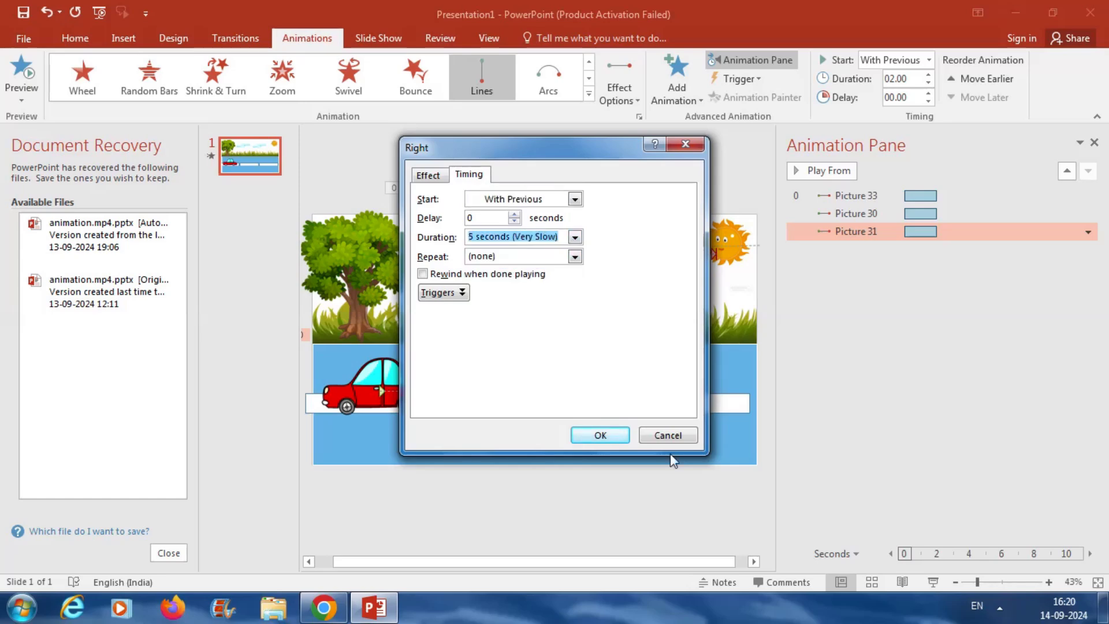
left_click(601, 435)
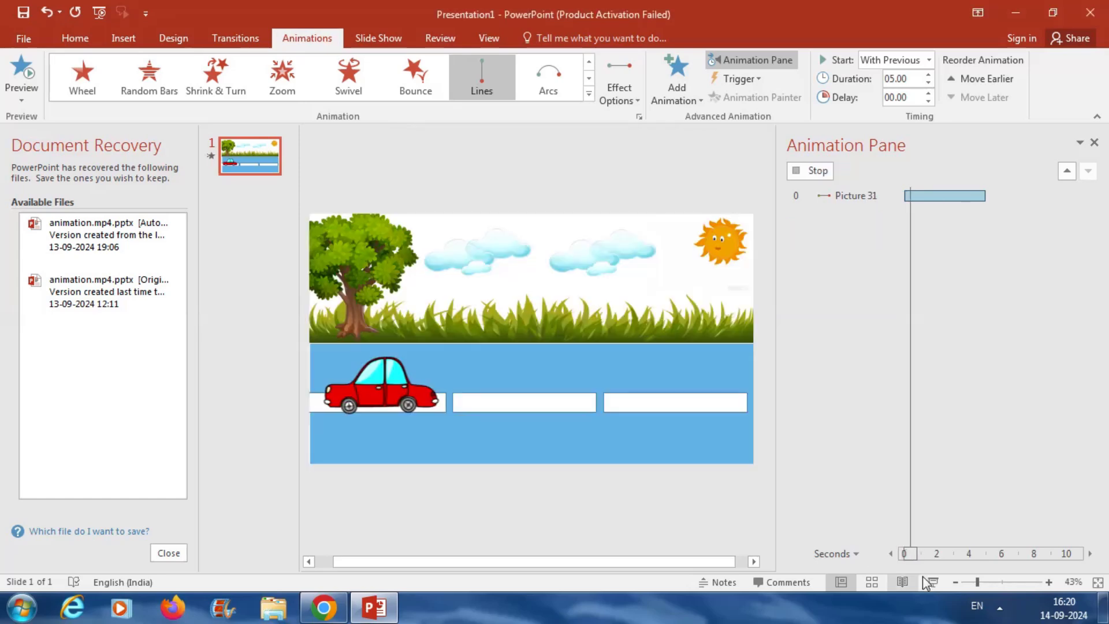
Step: Play the slide as a slideshow twice to watch the car drive alongside the clouds
left_click(931, 580)
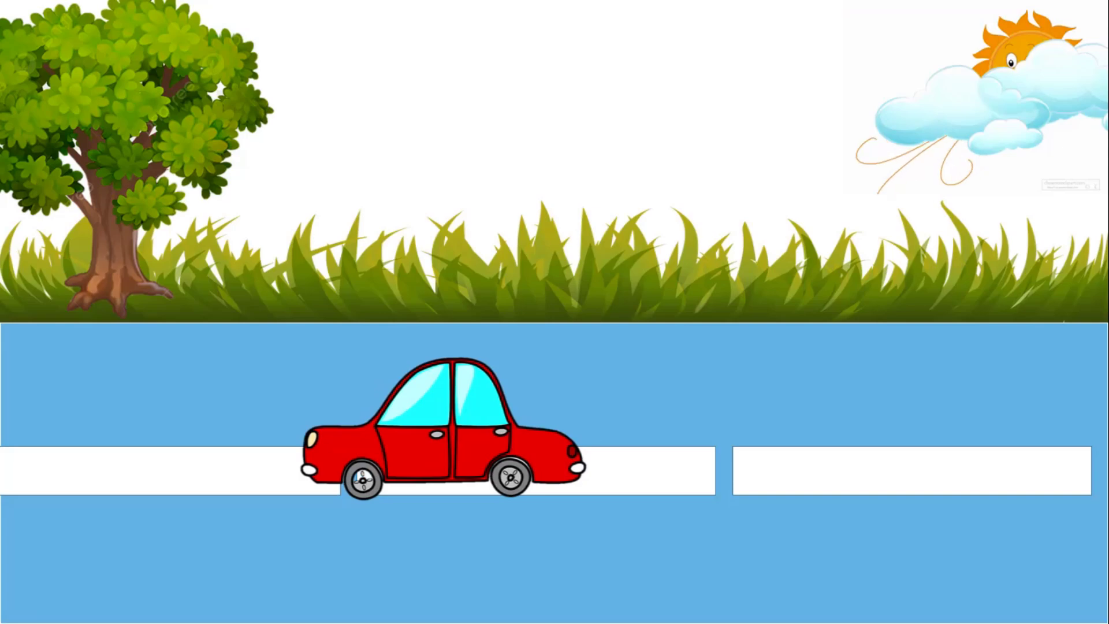
key("Escape")
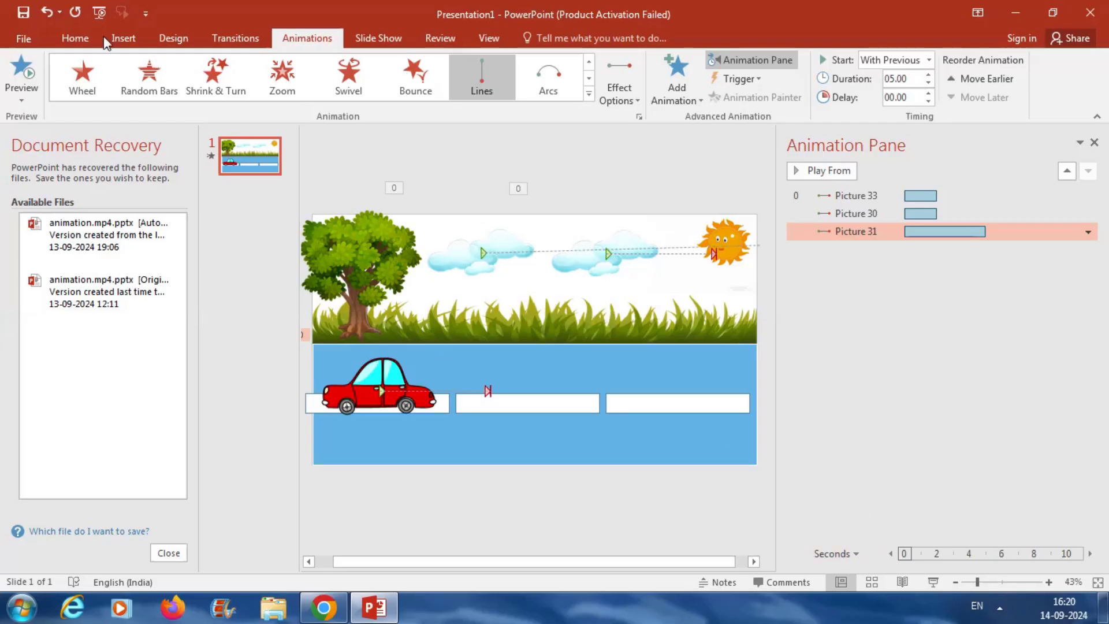
key("F5")
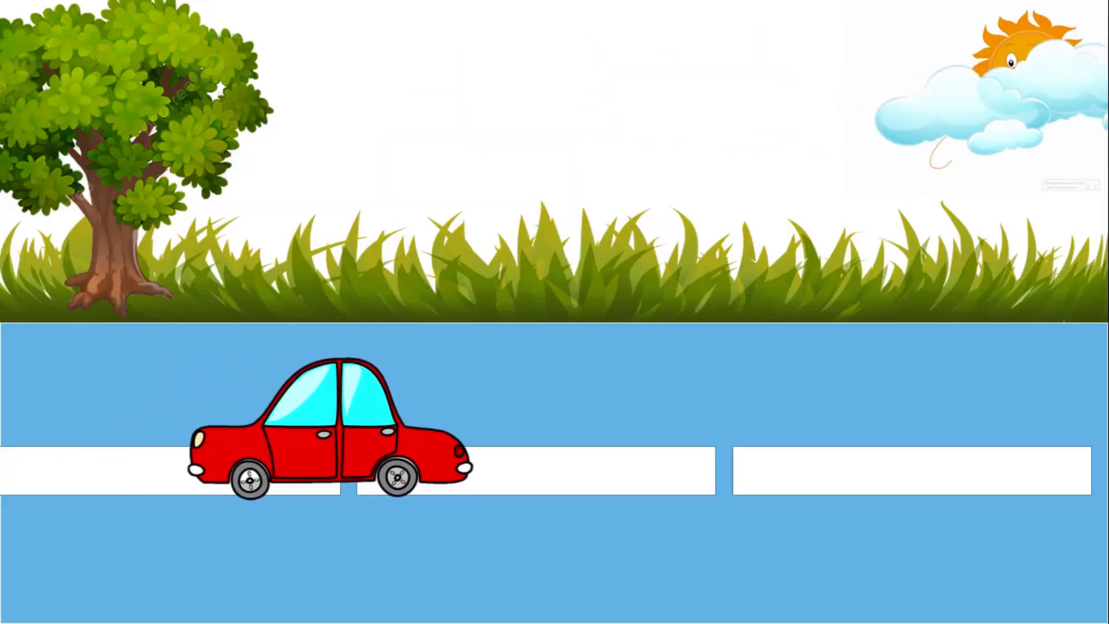
key("Escape")
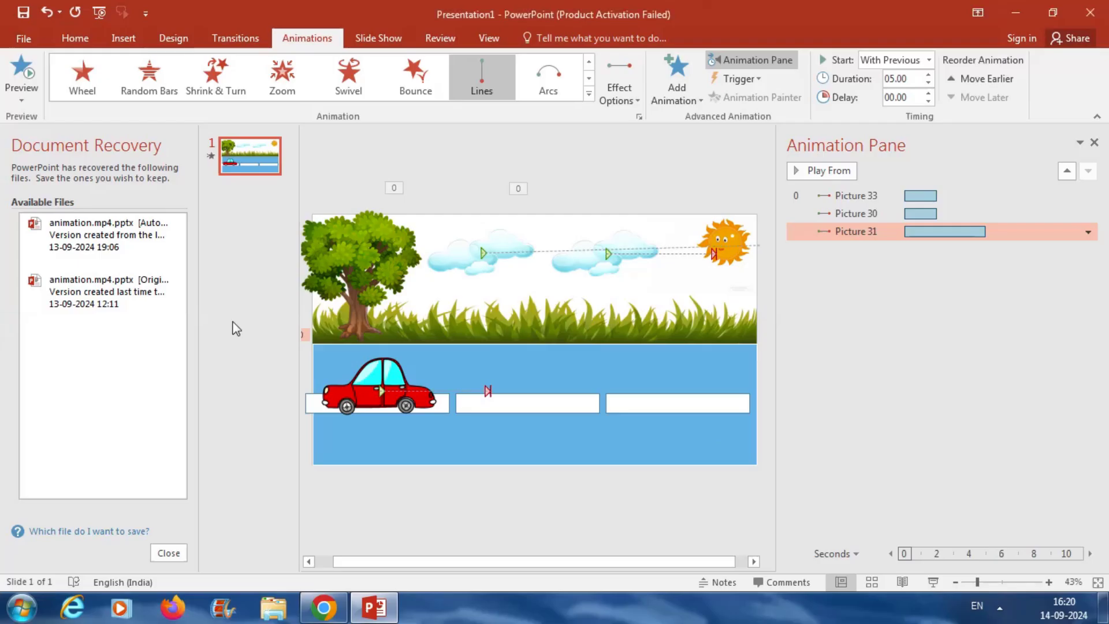
Step: Drag the car's motion path end point right along the road to the slide's right edge
left_click(370, 392)
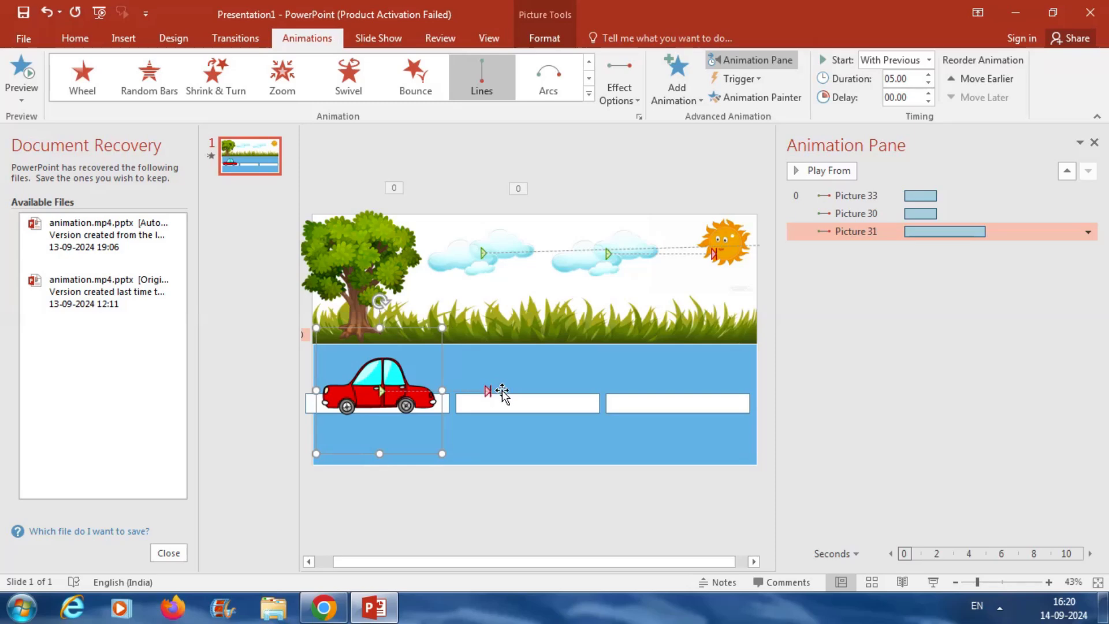
left_click(488, 390)
left_click_drag(490, 391, 659, 388)
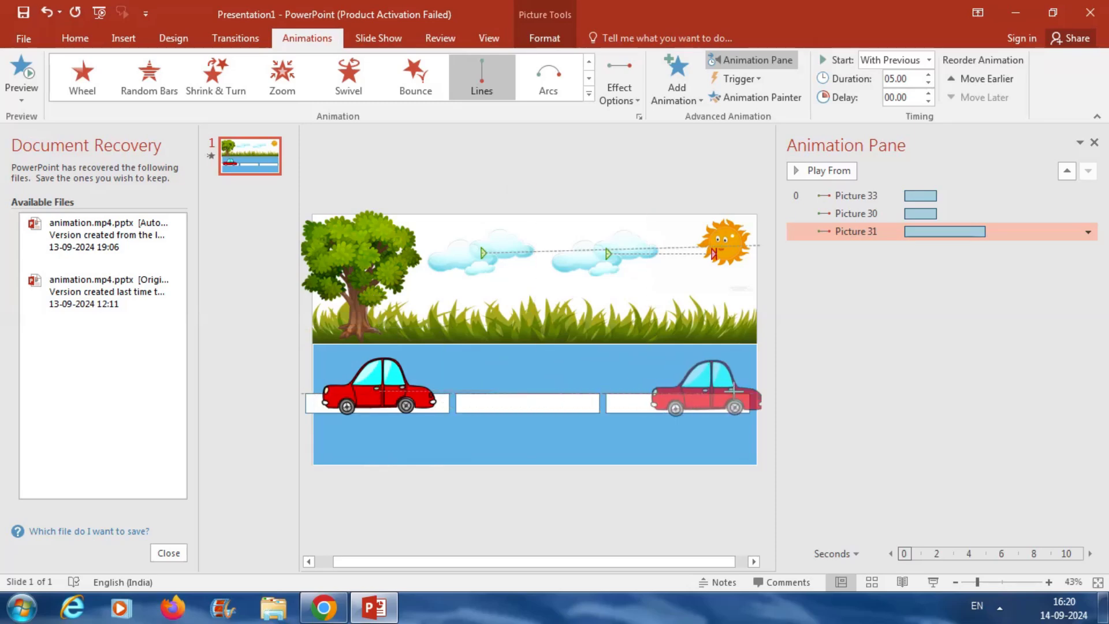
left_click_drag(703, 389, 797, 392)
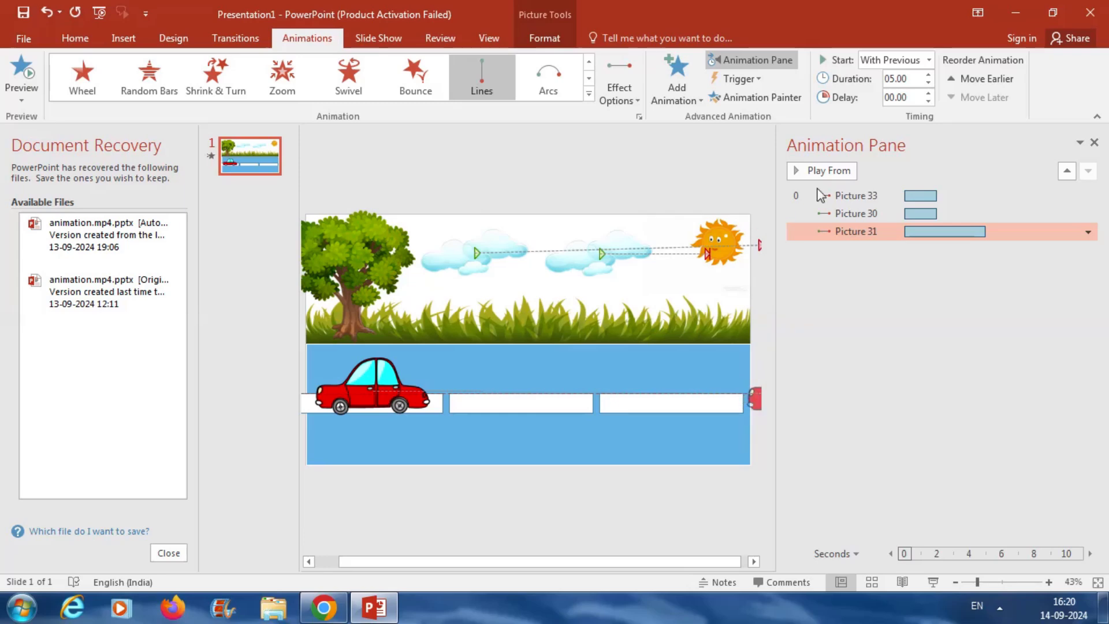
Step: Shorten the car animation's duration to 3 seconds (Slow)
left_click(1089, 232)
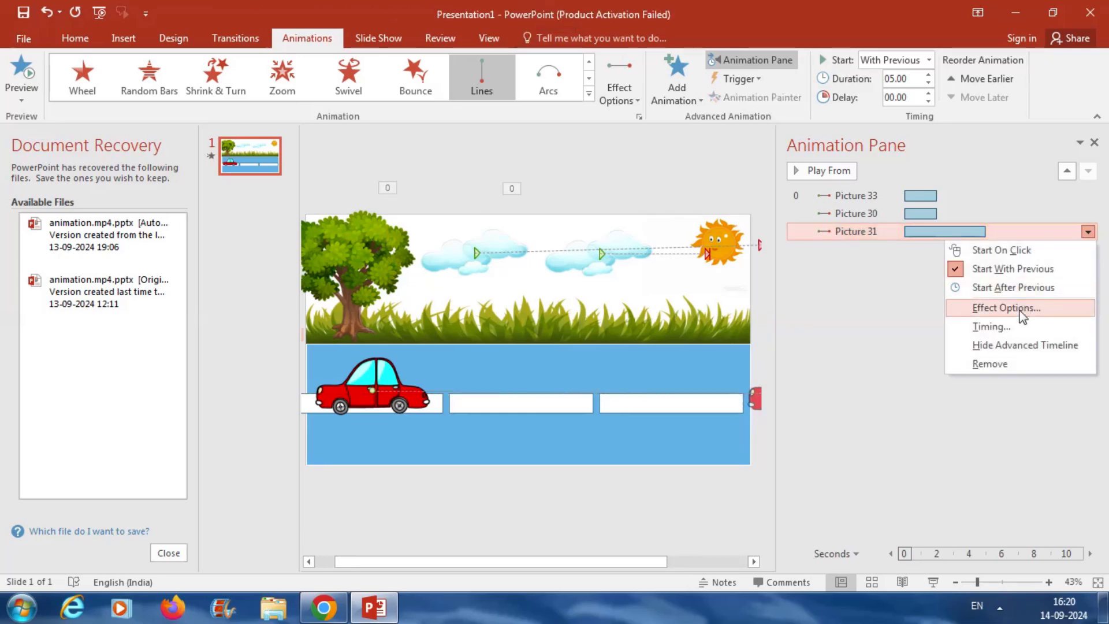
left_click(989, 327)
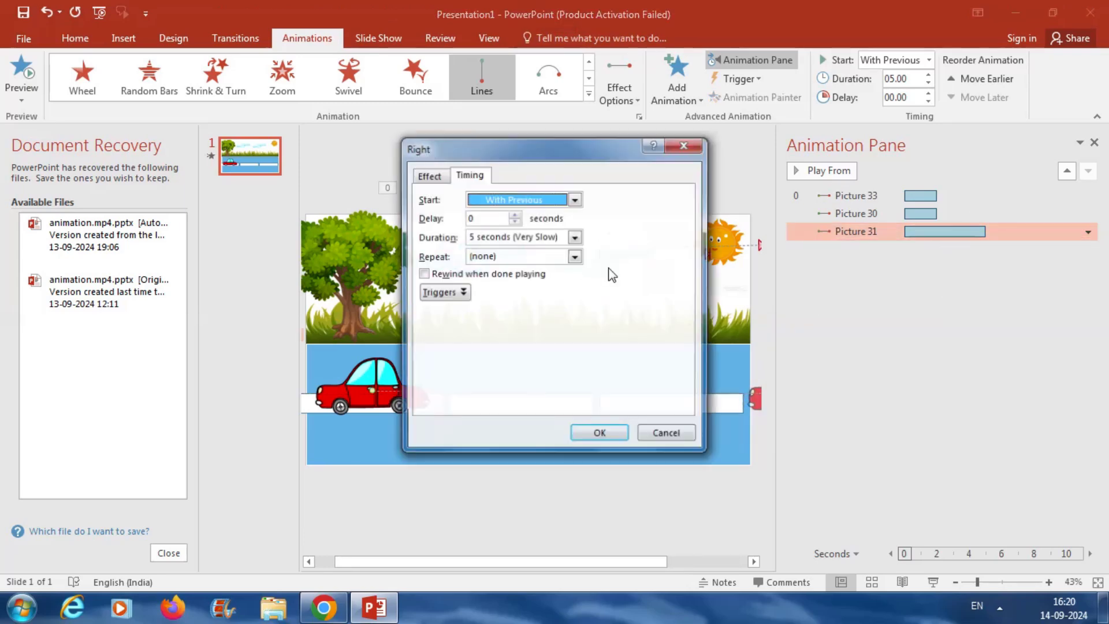
left_click(574, 242)
left_click(549, 259)
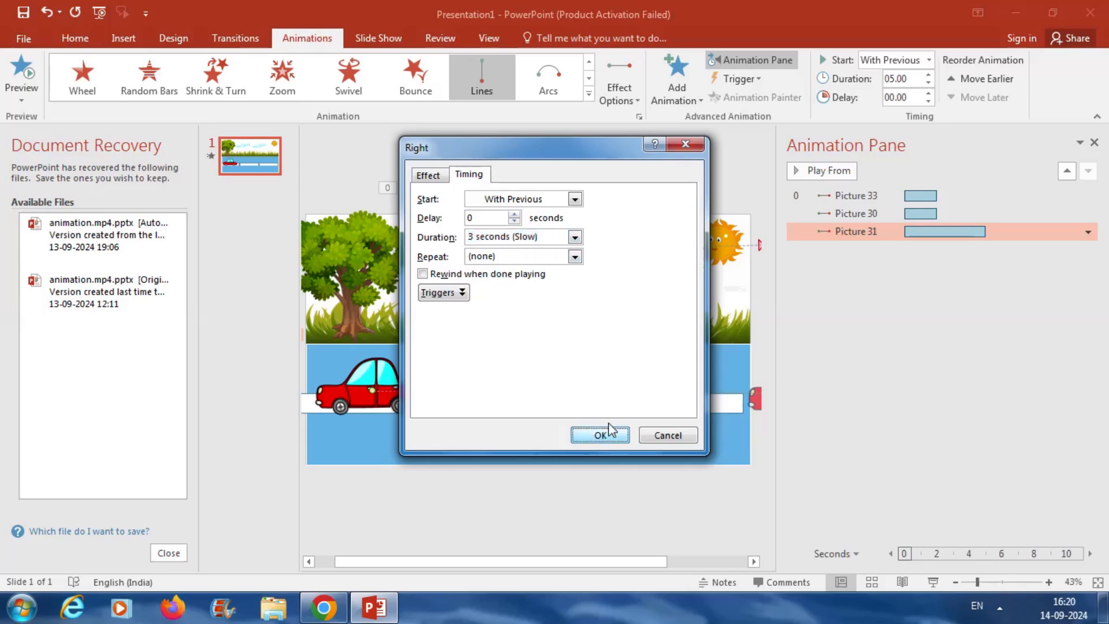
left_click(609, 432)
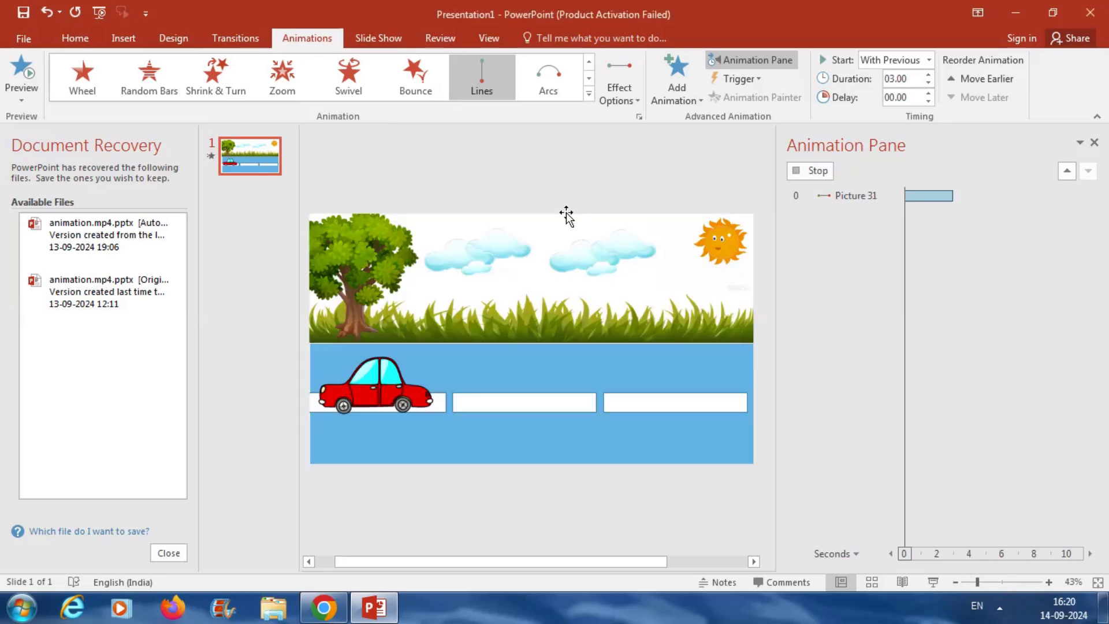
left_click(102, 14)
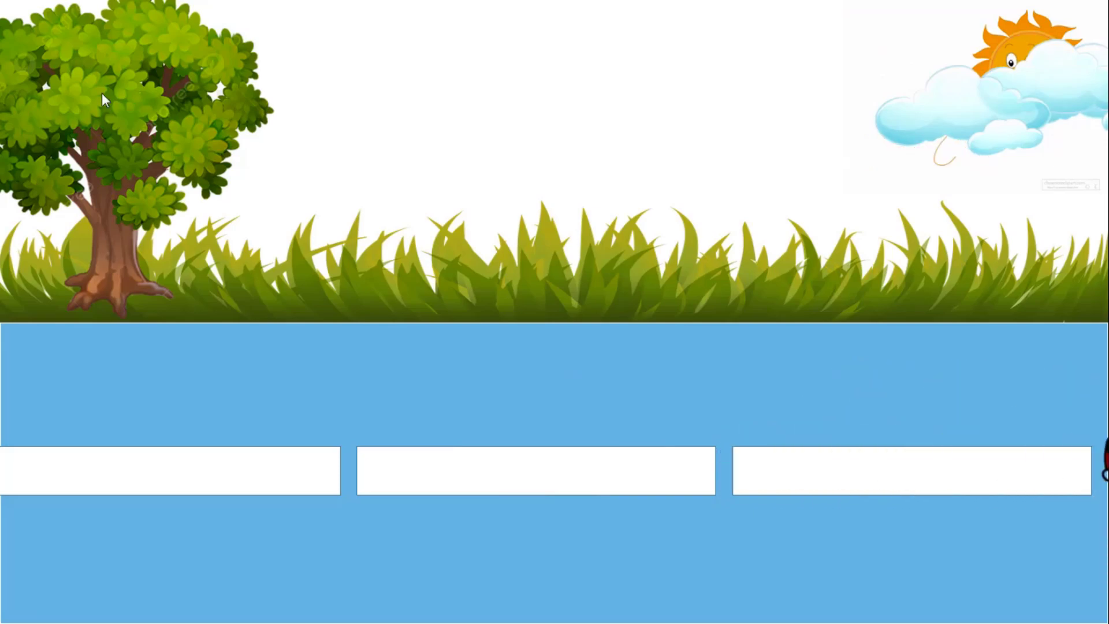
key("Escape")
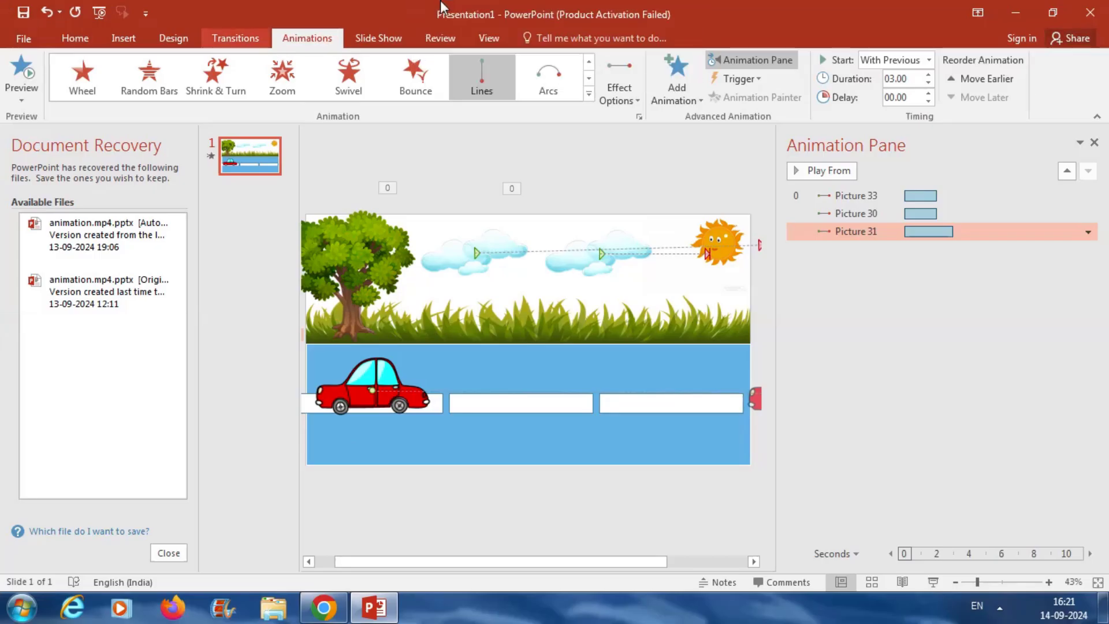